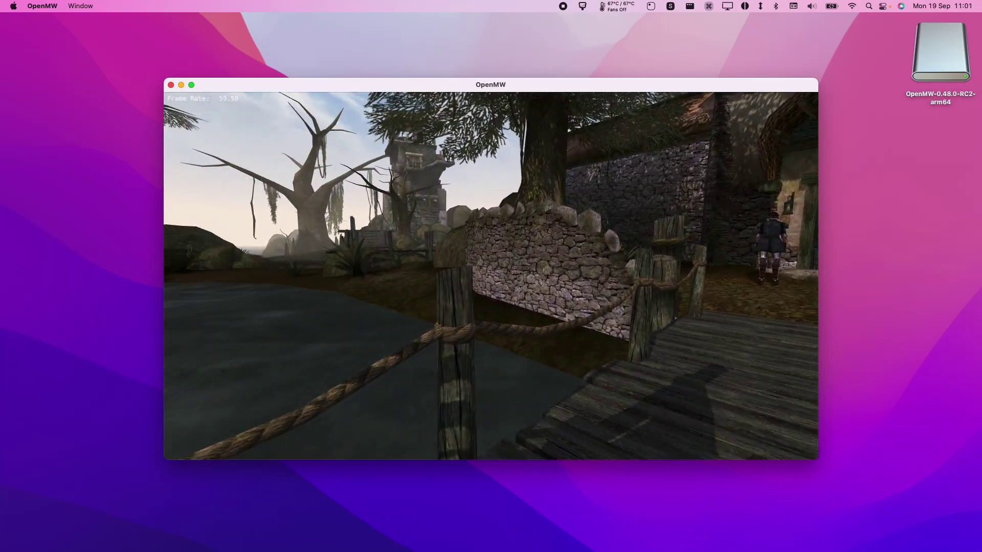
- Pause the OpenMW game and open Activity Monitor
key("Escape")
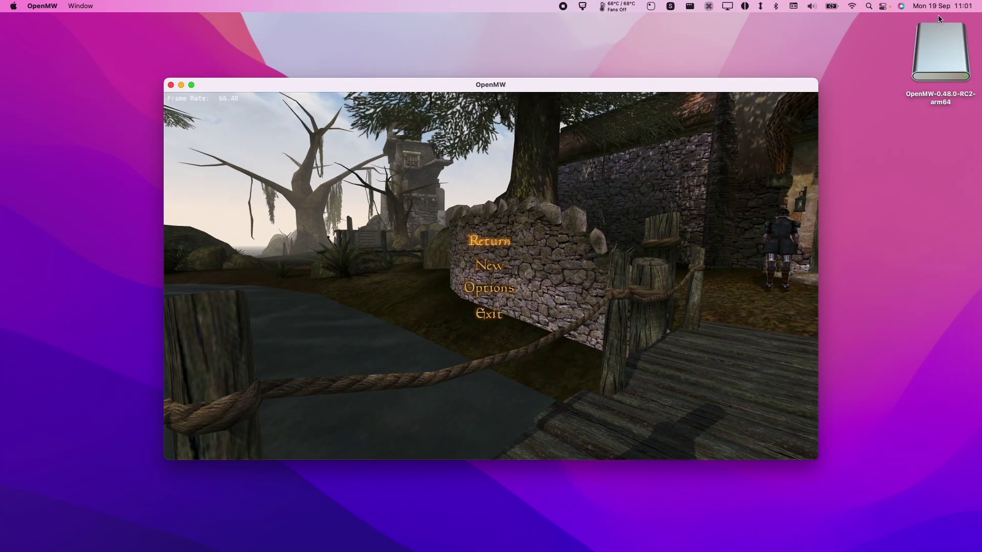
left_click(864, 9)
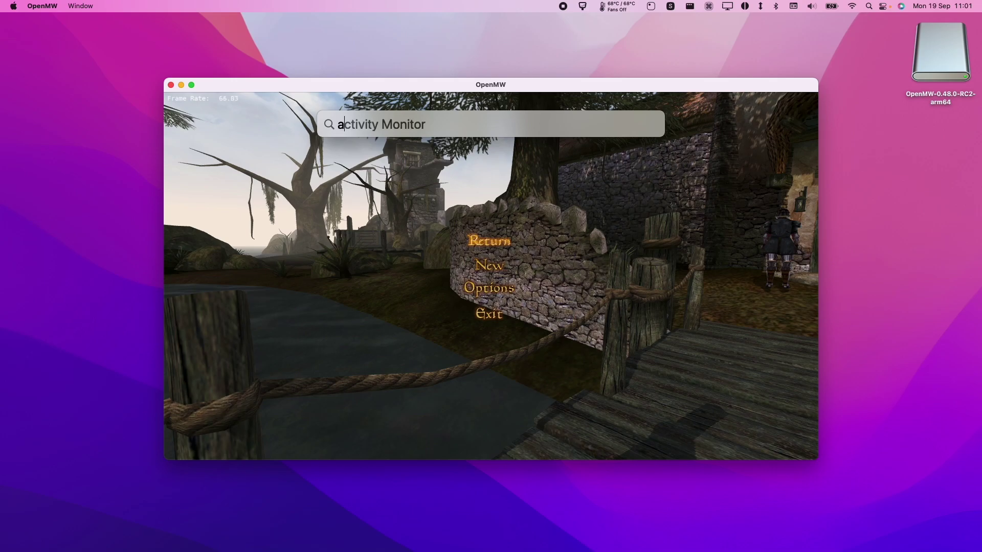
key("Return")
- Filter the process list by openmw and view the OpenMW process's CPU details
left_click(909, 172)
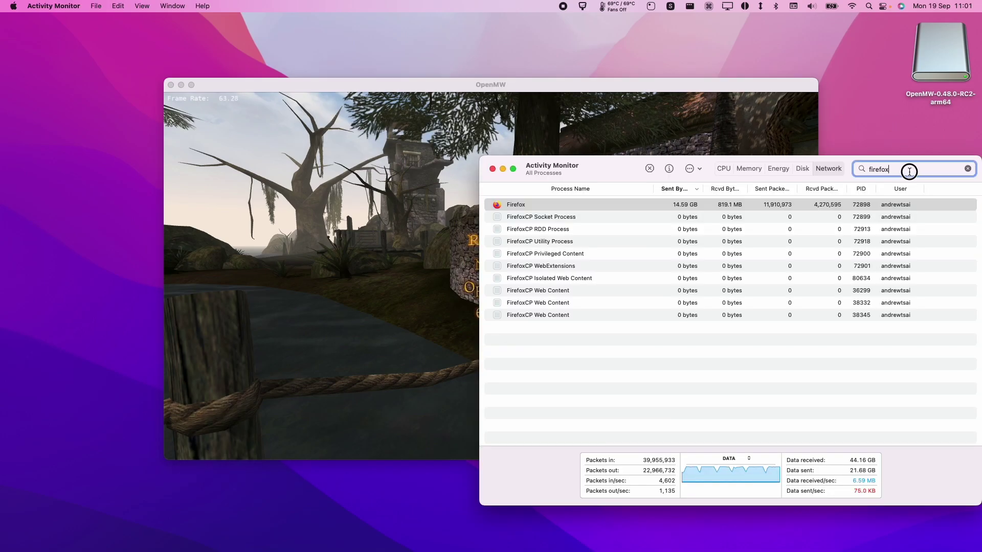
key("super+a")
type("openmw")
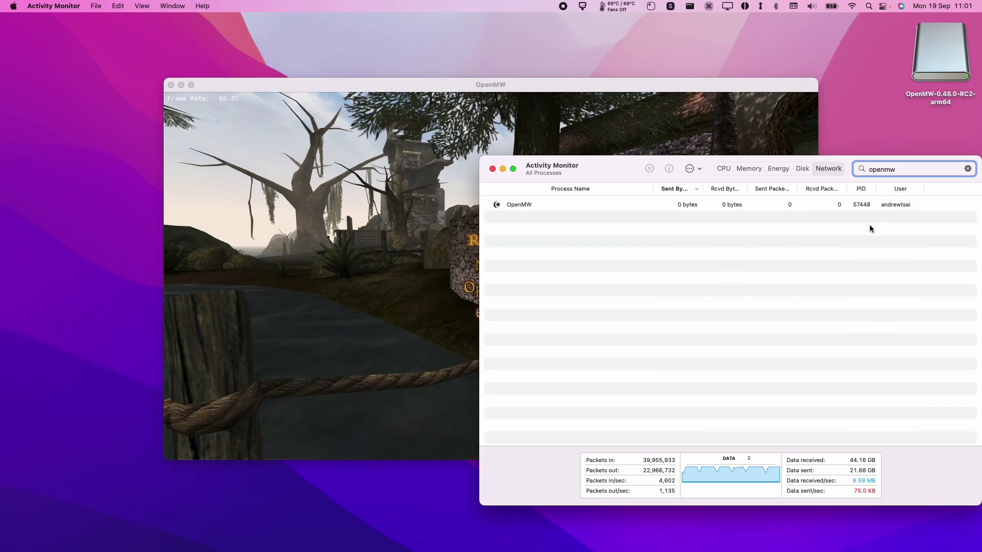
left_click(857, 206)
left_click(723, 169)
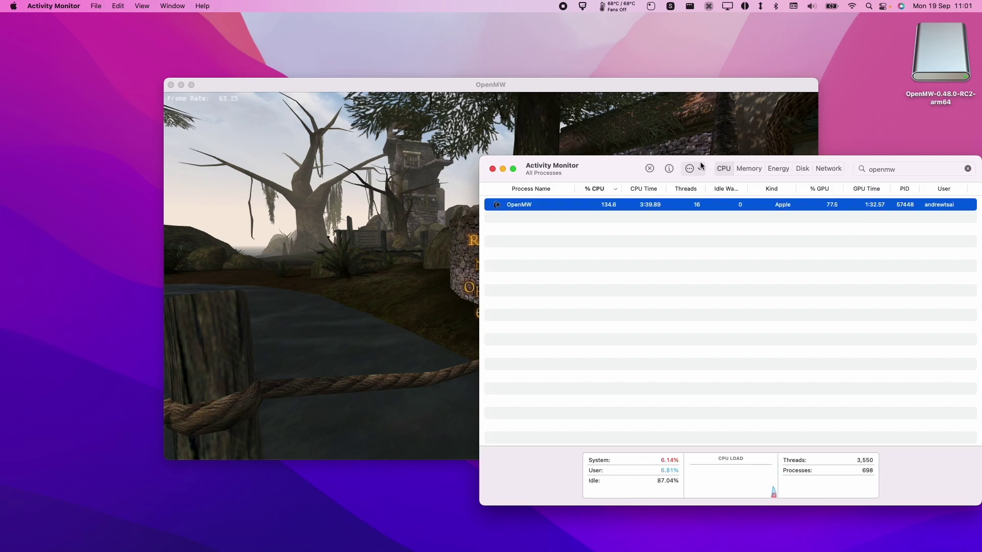
left_click_drag(700, 162, 642, 182)
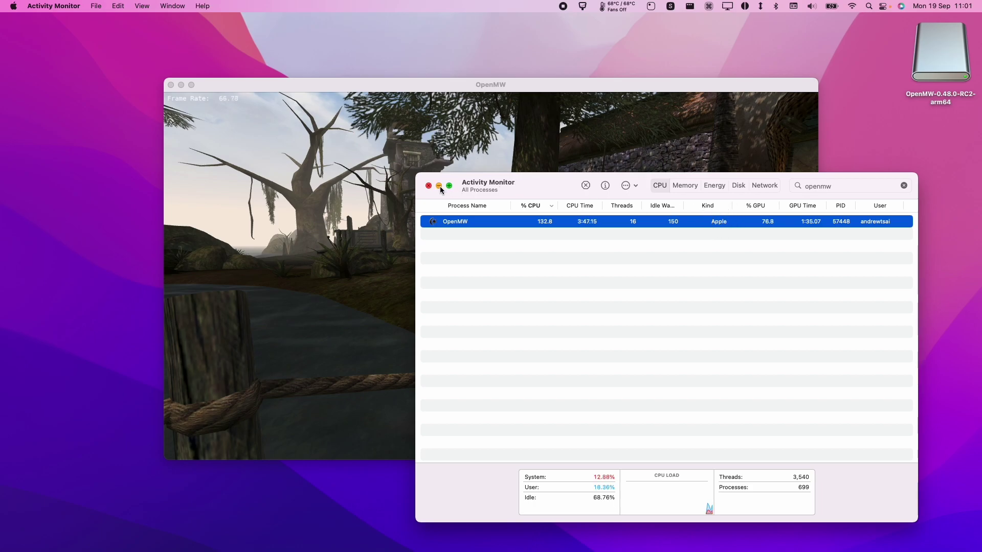
- Minimise Activity Monitor, switch back to OpenMW and resume walking in the game
left_click(439, 186)
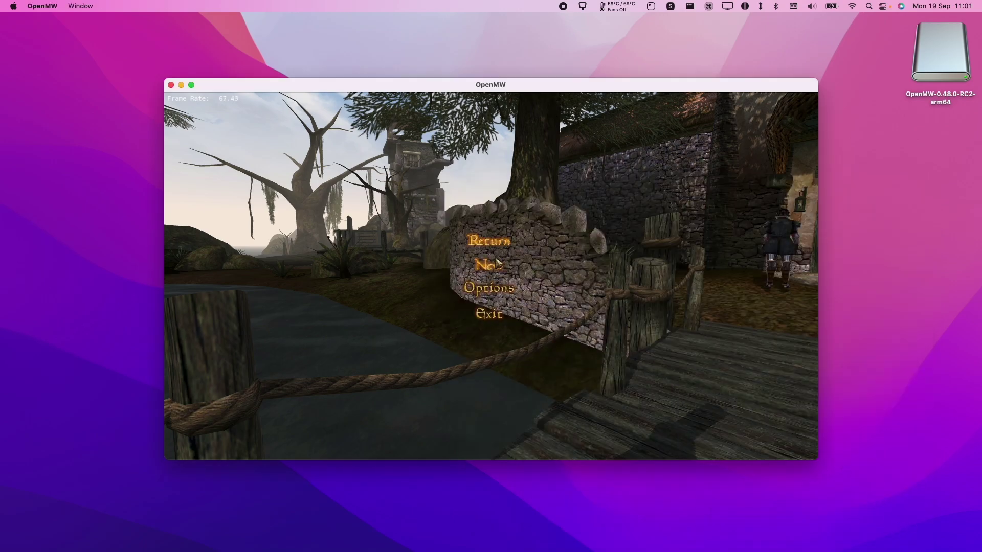
left_click(492, 241)
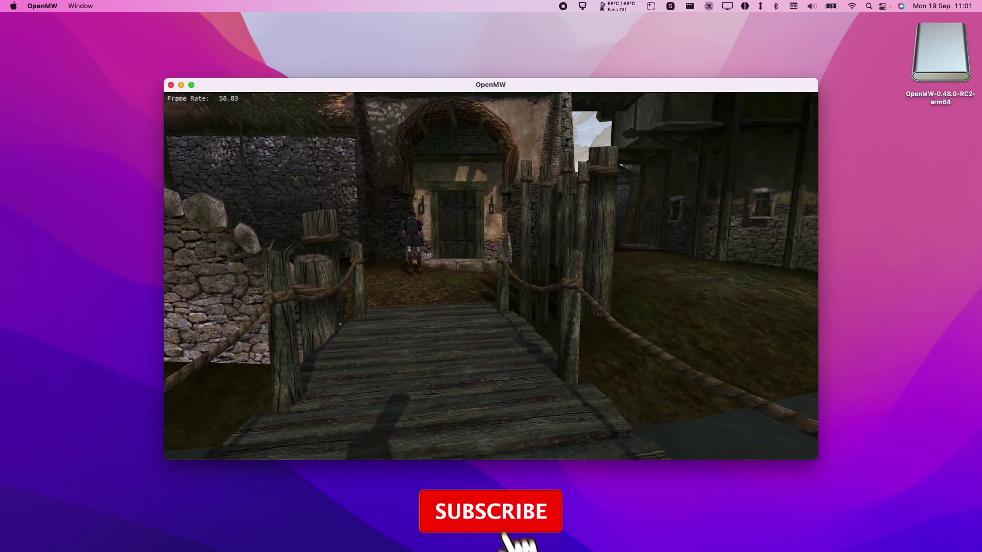
key("w")
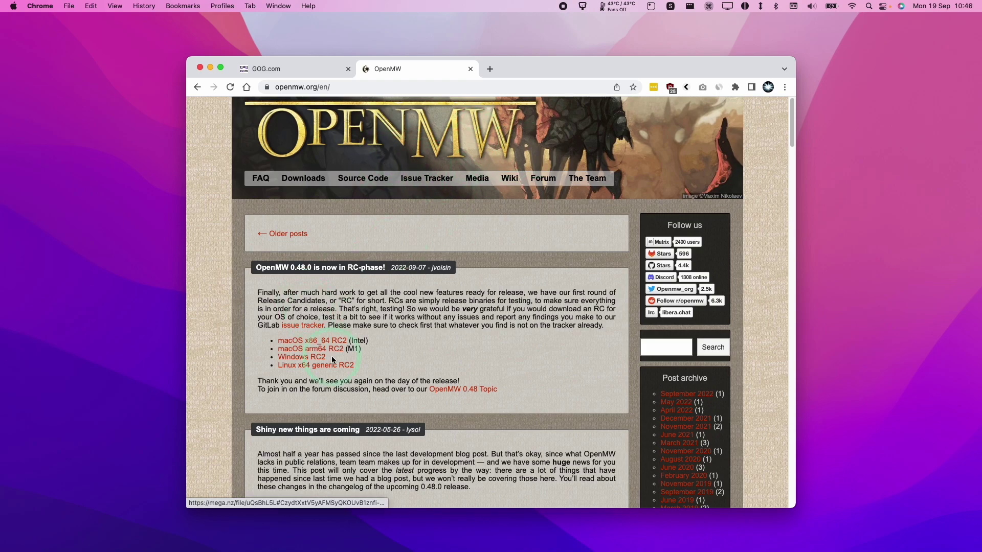
- Open the OpenMW 0.48.0 RC-phase post in a new tab and review its release candidate links
scroll(299, 255, "down", 3)
scroll(281, 251, "up", 3)
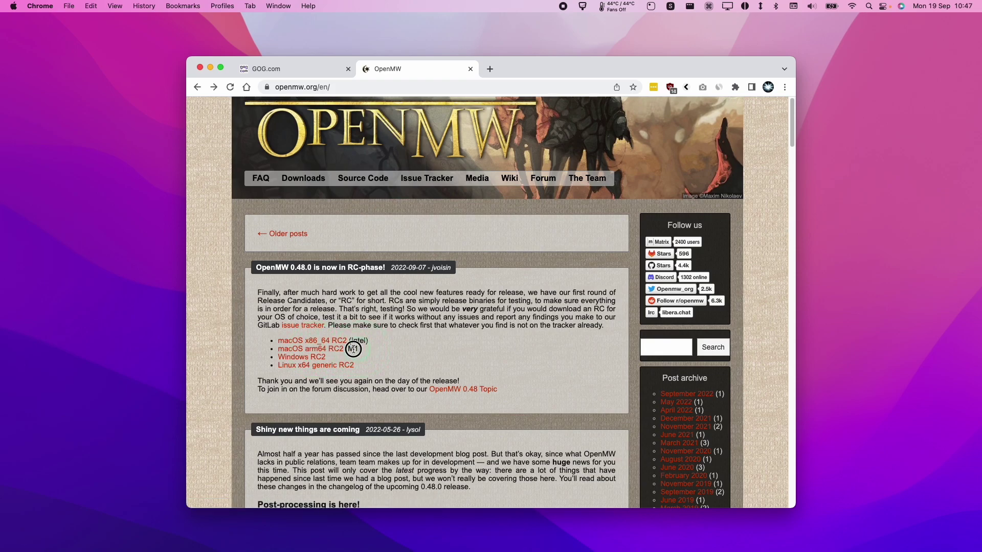
right_click(325, 269)
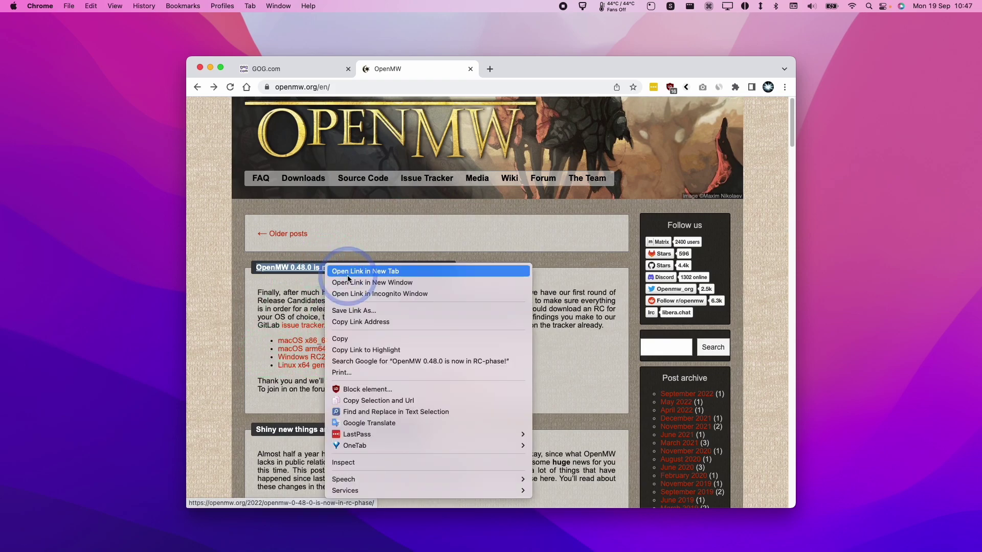
left_click(337, 270)
left_click(517, 70)
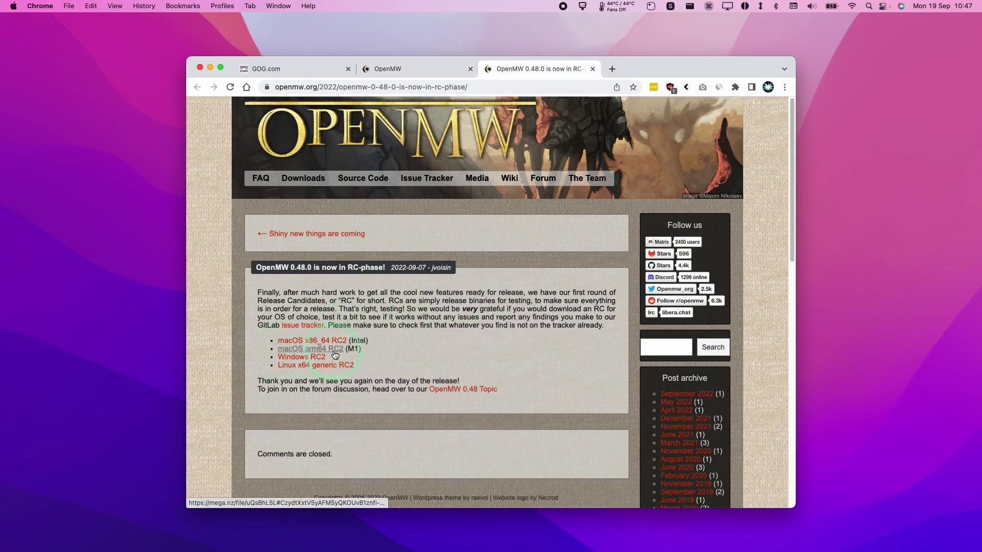
left_click_drag(240, 300, 348, 300)
left_click(343, 264)
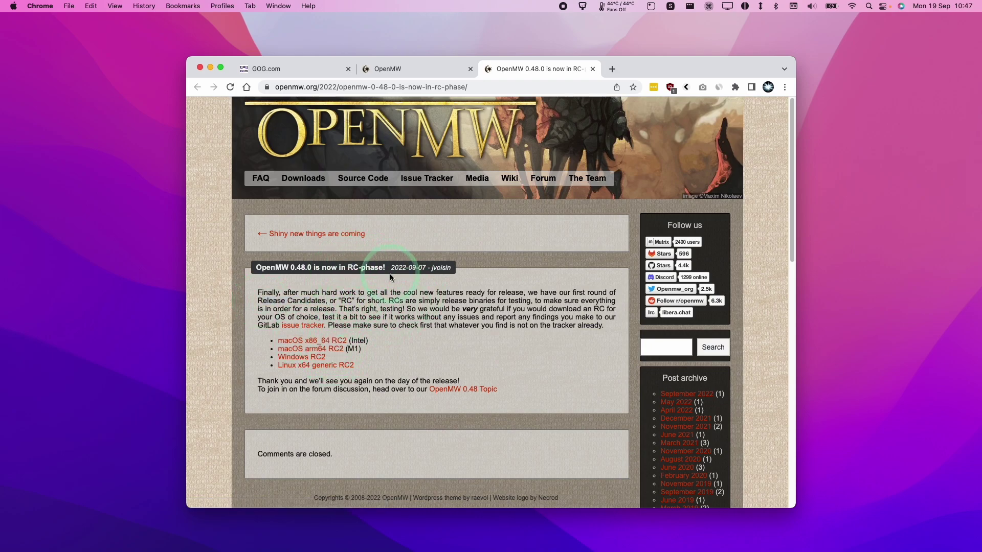
- View the OpenMW 0.47.0 release notes on GitHub from the site's Downloads page, closing that tab when done
left_click(289, 183)
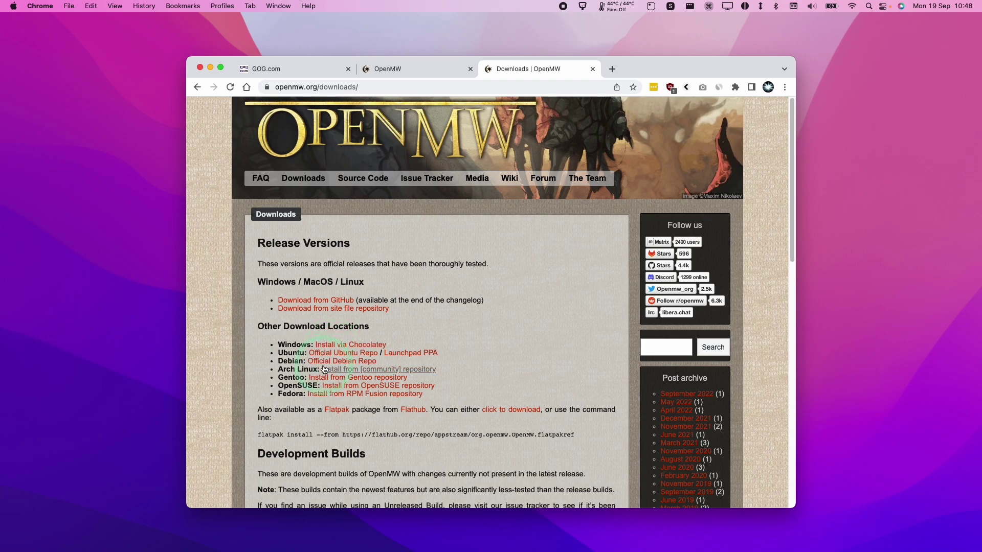
left_click(336, 300)
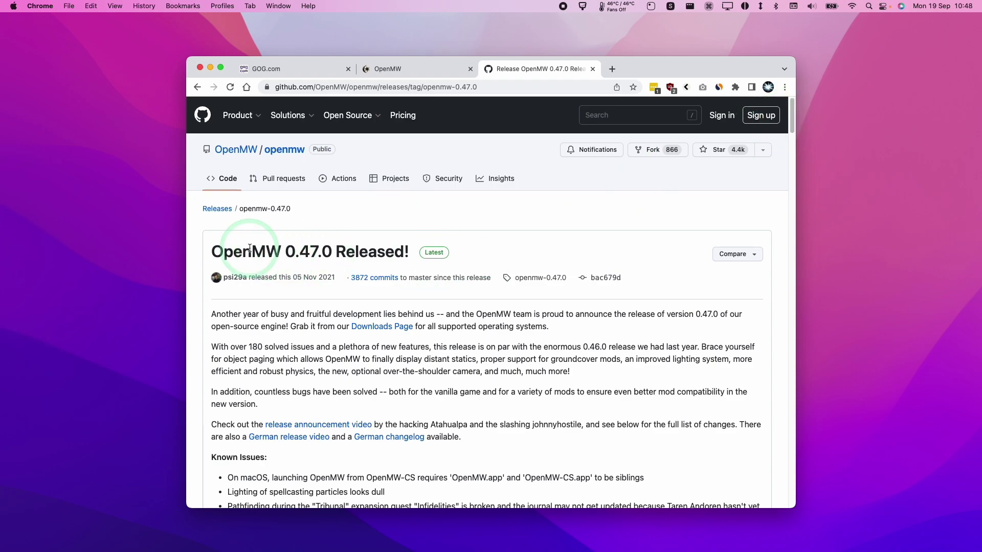
left_click_drag(298, 278, 331, 279)
left_click(332, 279)
scroll(364, 219, "down", 2)
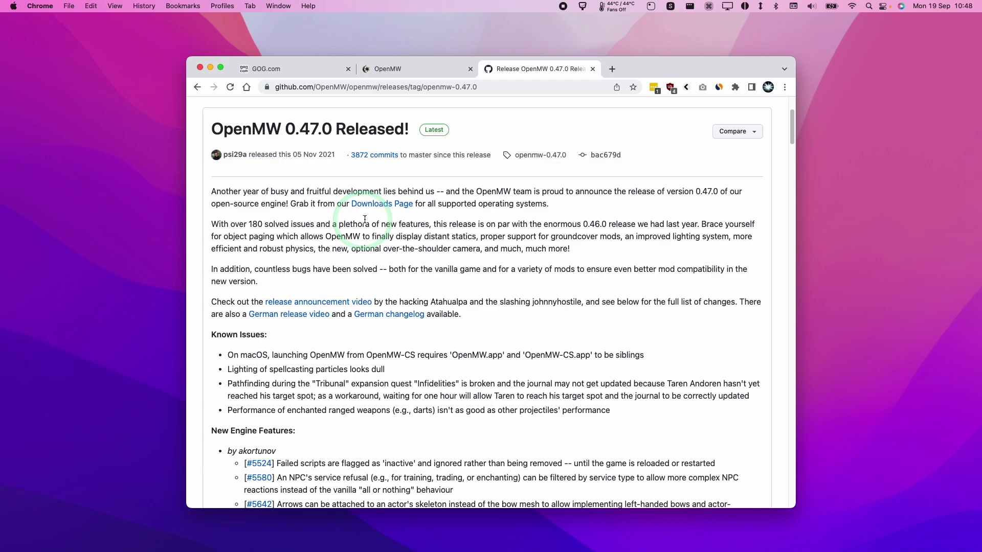
scroll(365, 219, "down", 6)
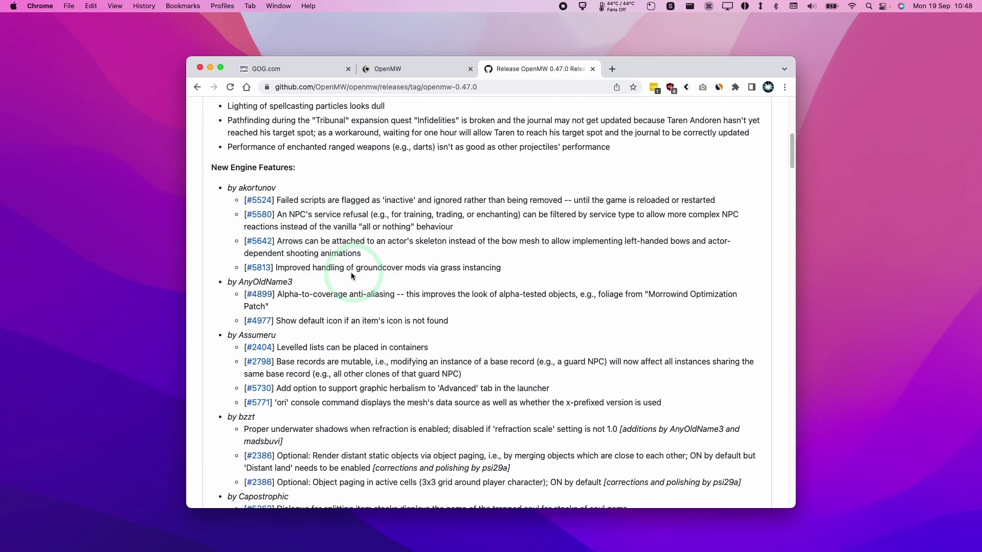
key("super+w")
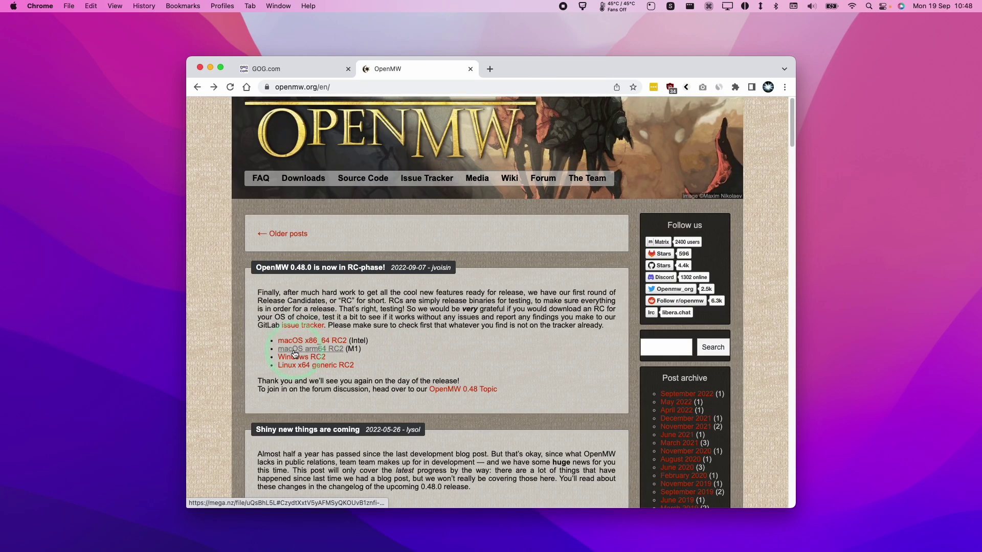
- Download the macOS arm64 RC2 build as OpenMW-0.48.0-RC2-arm64.dmg into the Downloads folder
left_click(320, 354)
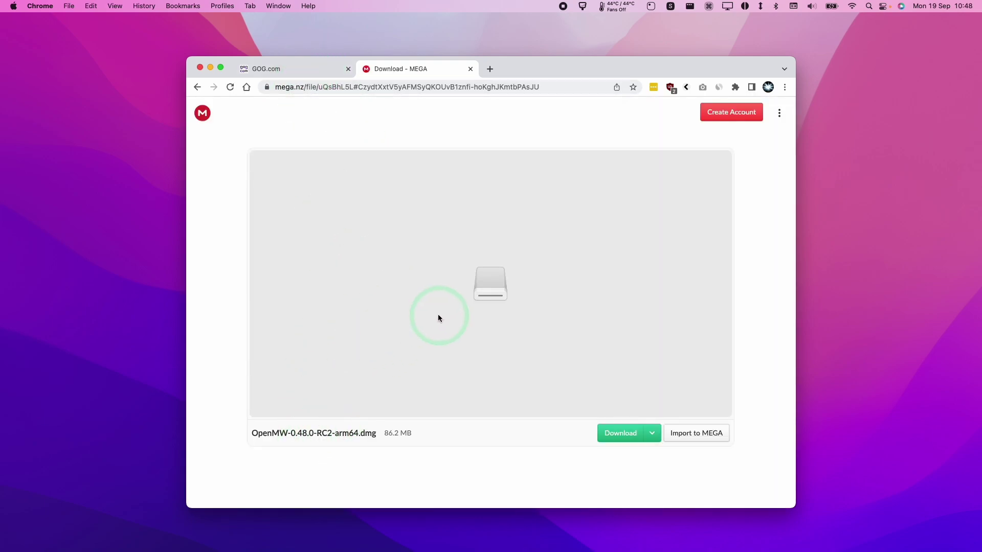
left_click(621, 433)
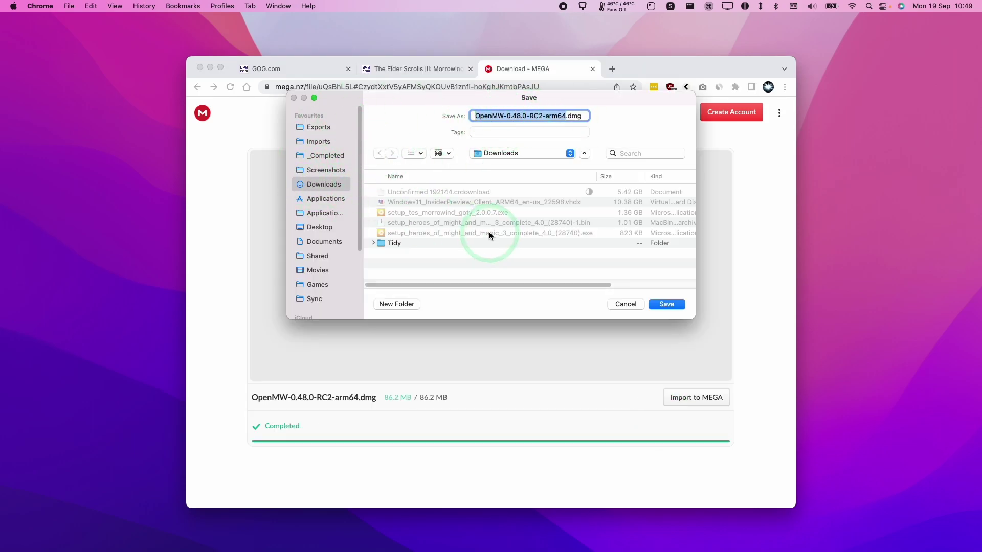
left_click(663, 304)
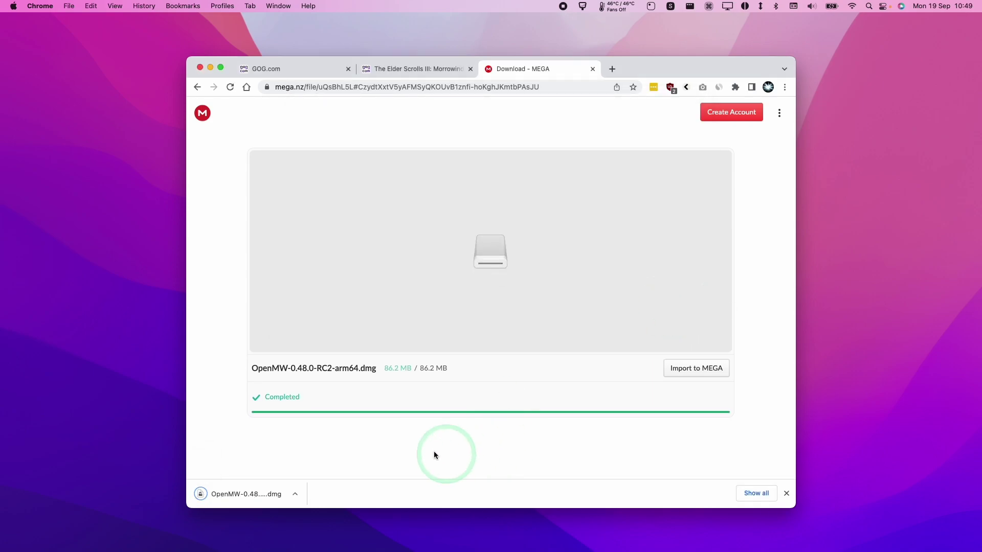
left_click(786, 493)
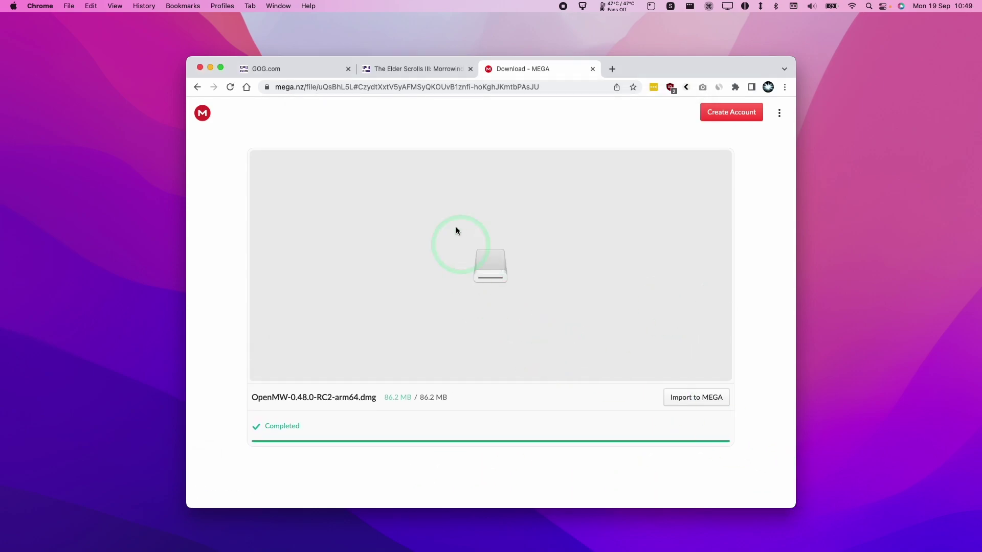
- Review the GOG store page for The Elder Scrolls III: Morrowind GOTY Edition, including its title and game details
left_click(410, 74)
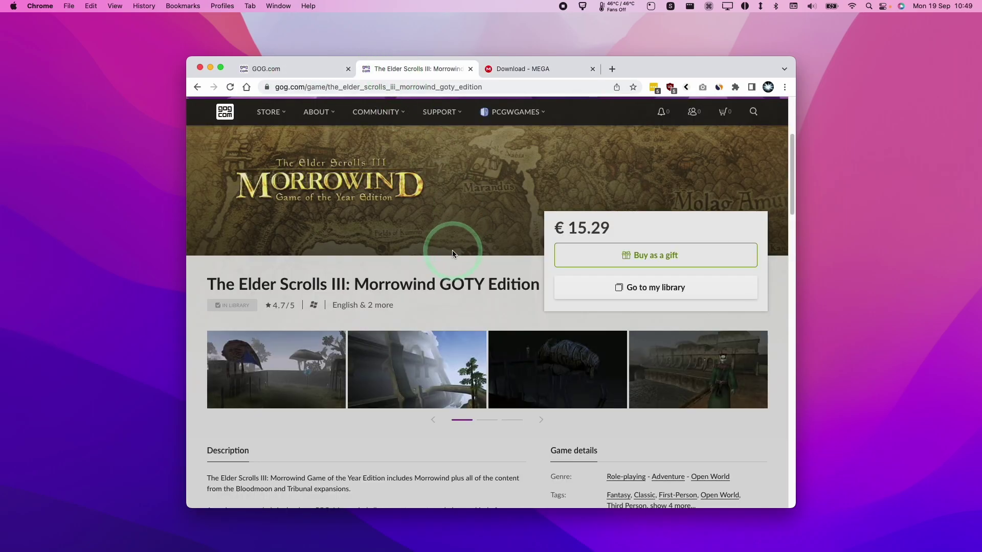
left_click_drag(212, 285, 541, 284)
left_click(373, 258)
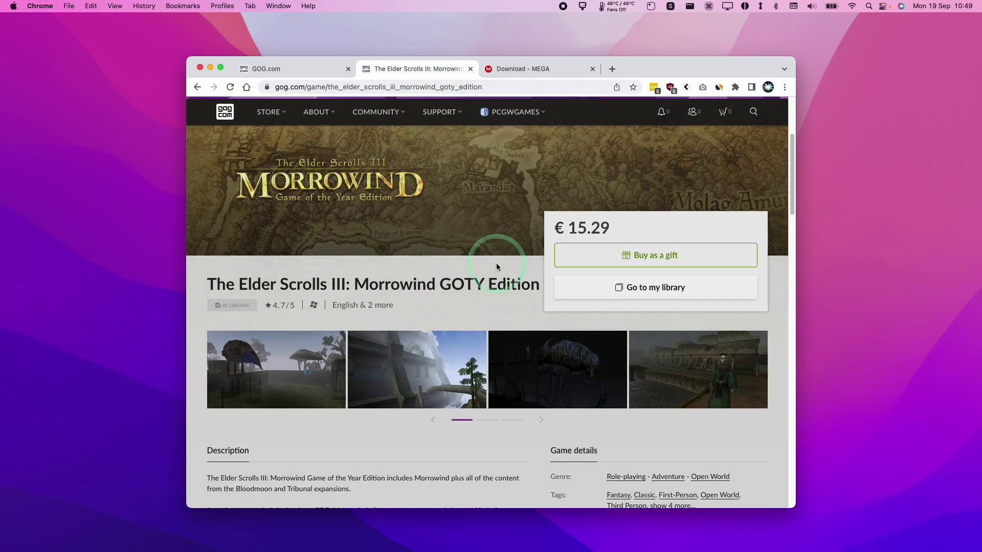
scroll(495, 266, "down", 3)
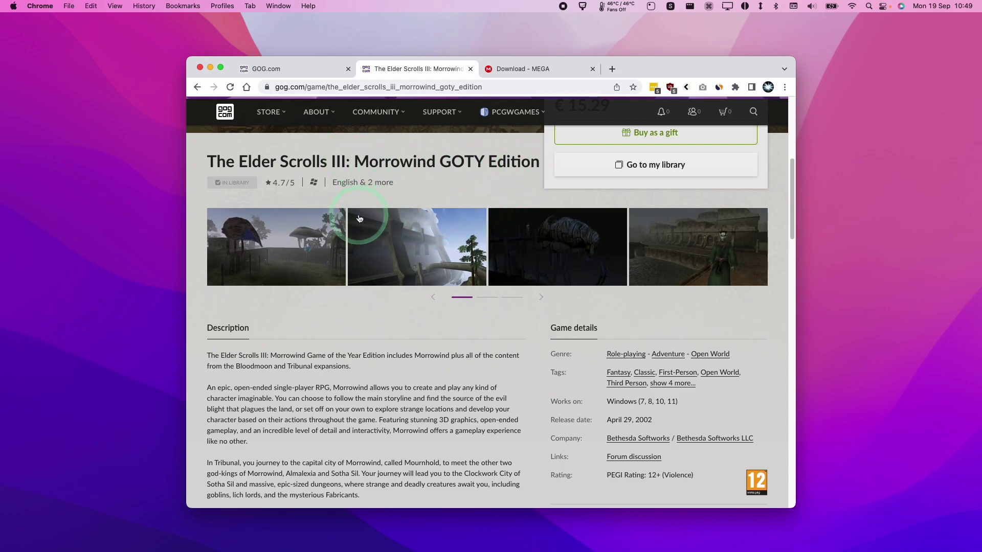
left_click_drag(370, 164, 498, 168)
left_click(488, 188)
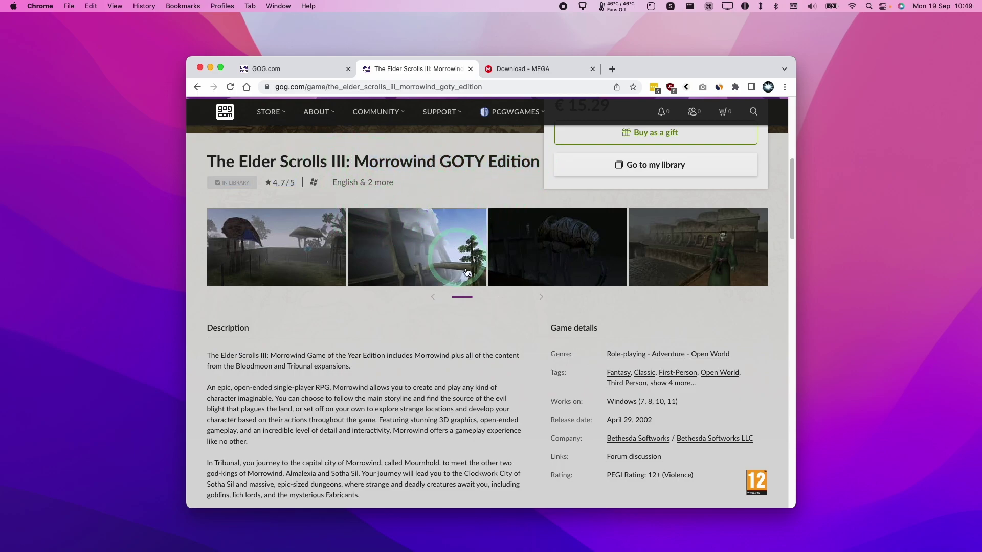
left_click(276, 77)
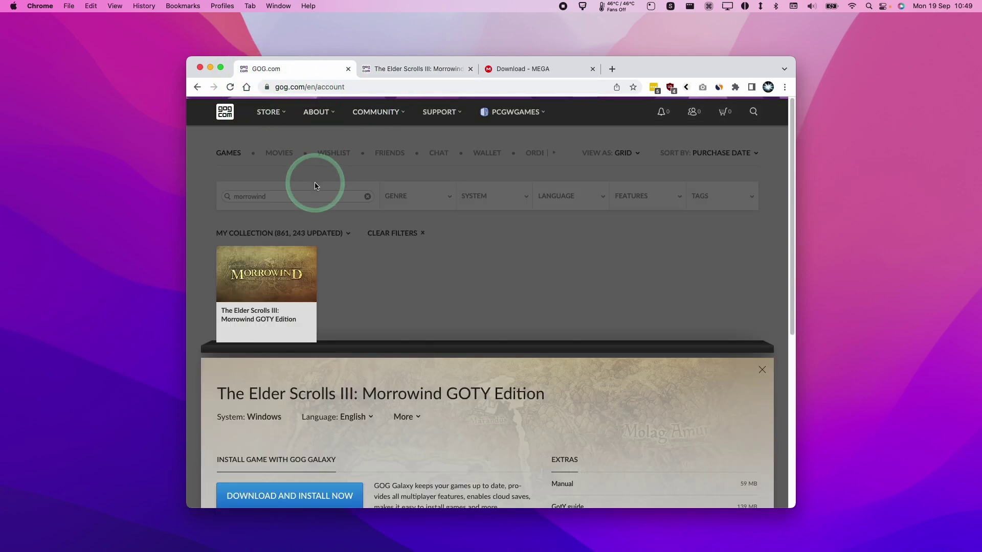
left_click(377, 73)
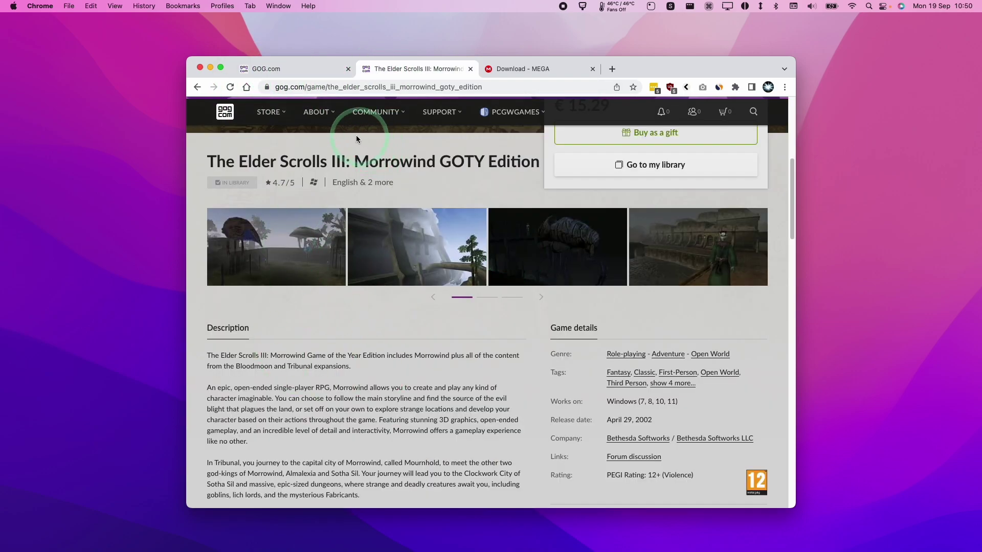
- Search the GOG game collection for morrowind and save the GOTY Edition's offline installer setup_tes_morrowind_goty_2.0.0.7 to Downloads
left_click(323, 74)
left_click(422, 173)
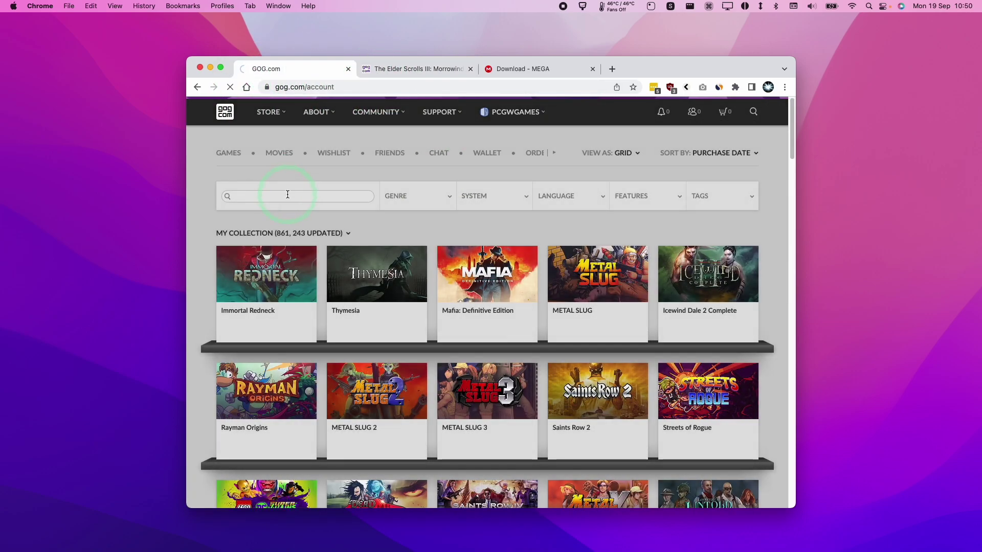
left_click(343, 189)
left_click(306, 334)
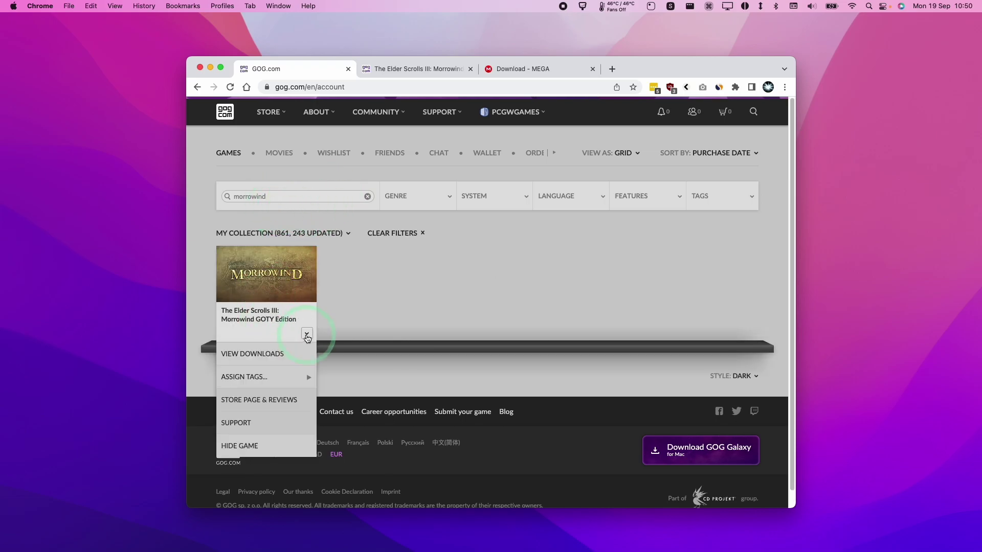
left_click(272, 356)
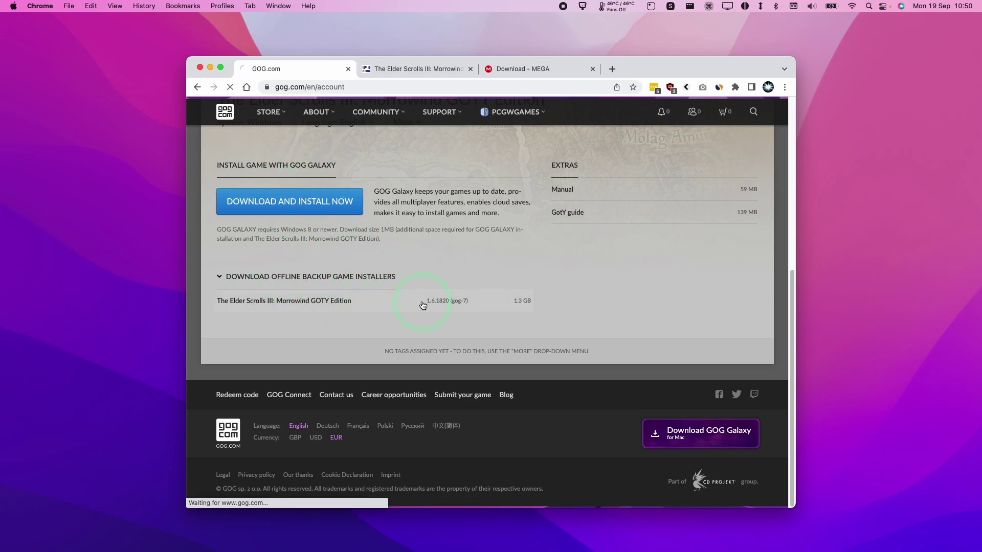
left_click(253, 306)
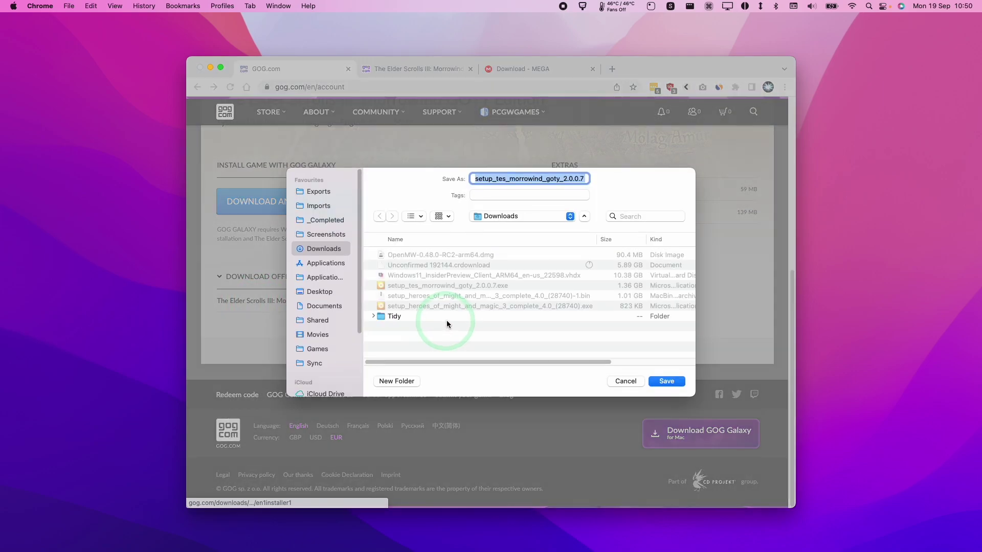
left_click(660, 381)
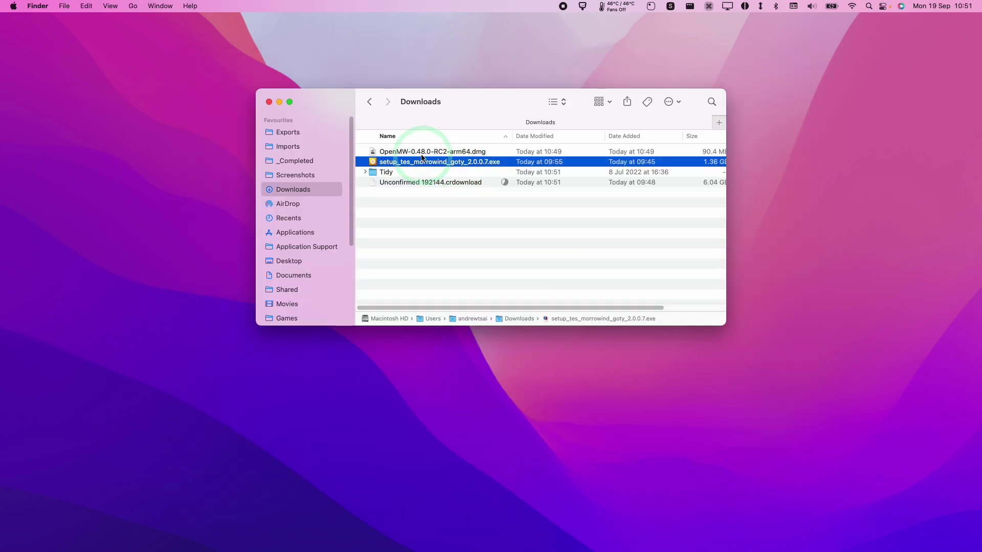
- Locate OpenMW-0.48.0-RC2-arm64.dmg and setup_tes_morrowind_goty_2.0.0.7.exe in the Downloads folder in Finder
left_click(391, 153)
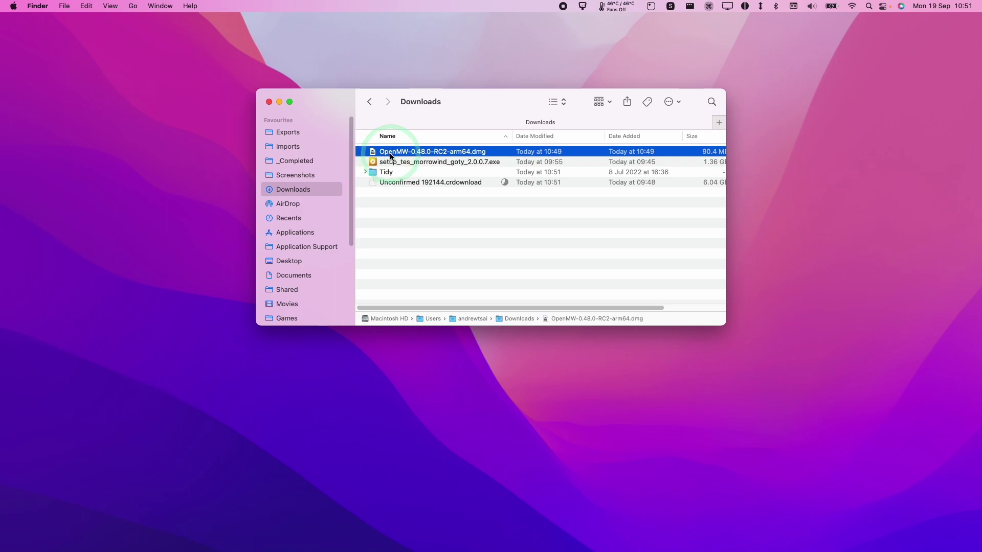
left_click(406, 164)
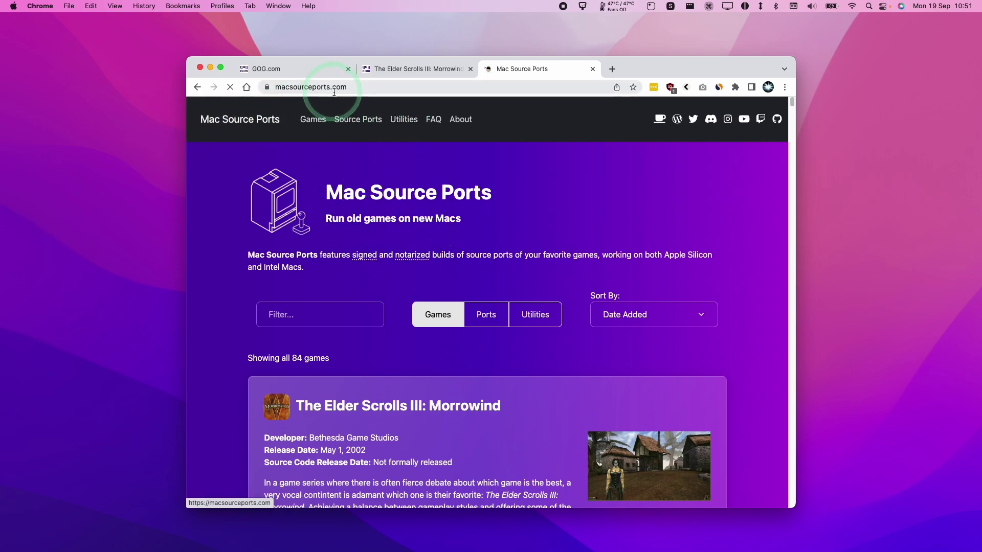
- Download the Extractor utility from Mac Source Ports as Extractor_notarized_20220223 into the Downloads folder
left_click(402, 119)
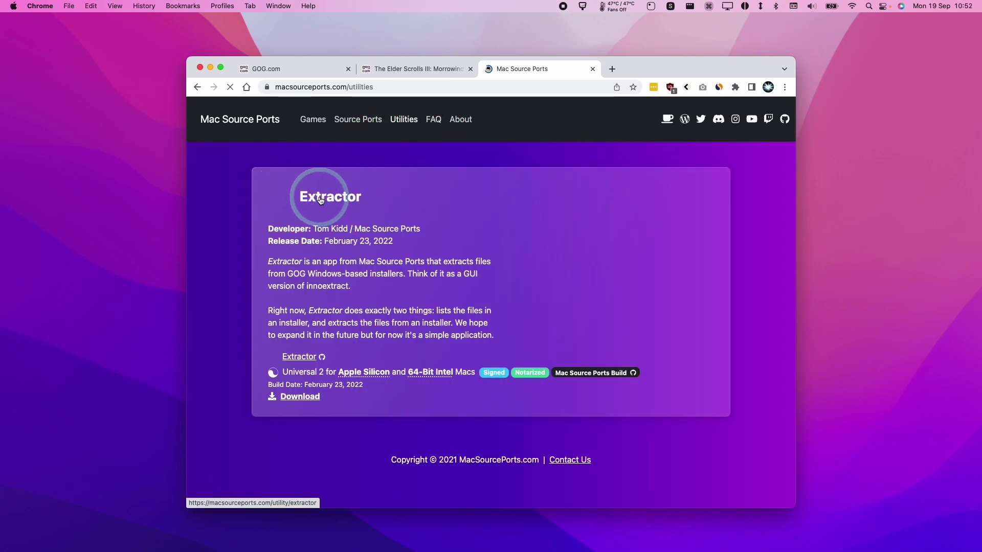
left_click(305, 397)
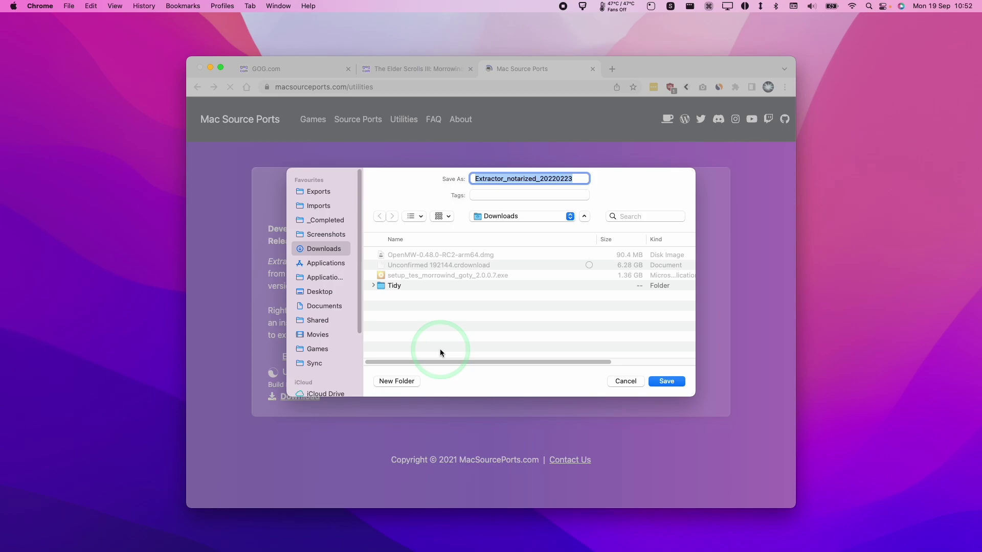
key("Return")
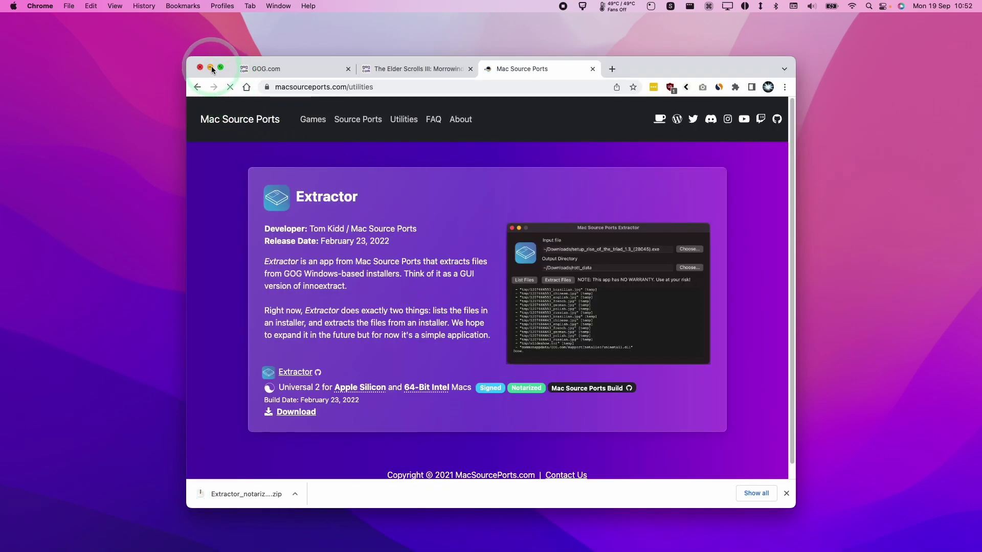
- Unpack Extractor_notarized_20220223.zip in the Downloads folder and launch the resulting Extractor app
left_click(210, 68)
left_click(395, 152)
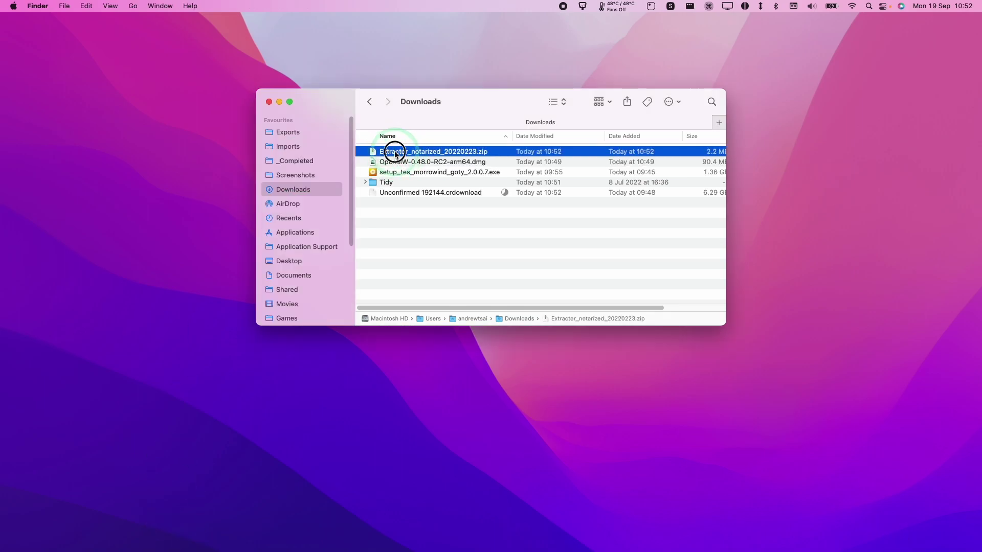
double_click(395, 153)
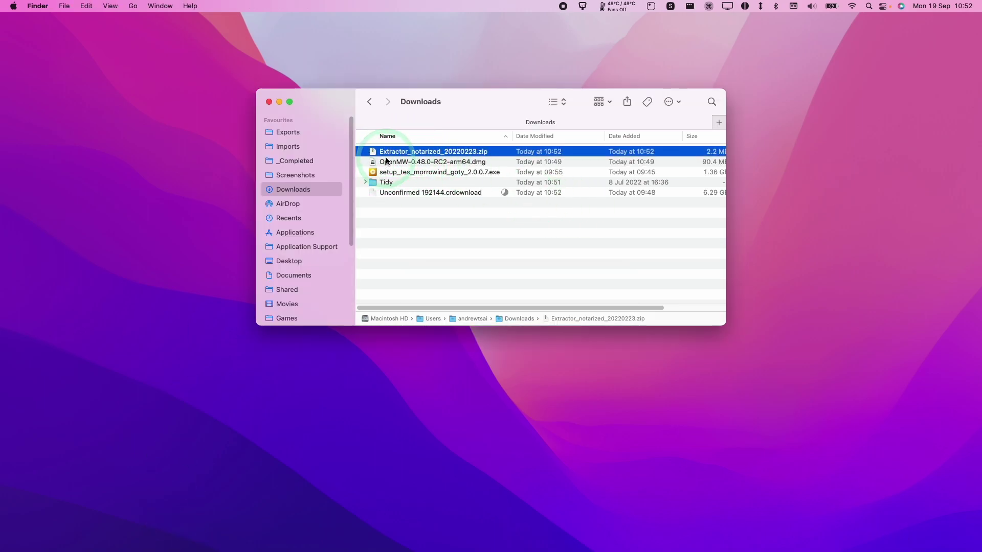
left_click(434, 219)
left_click(393, 152)
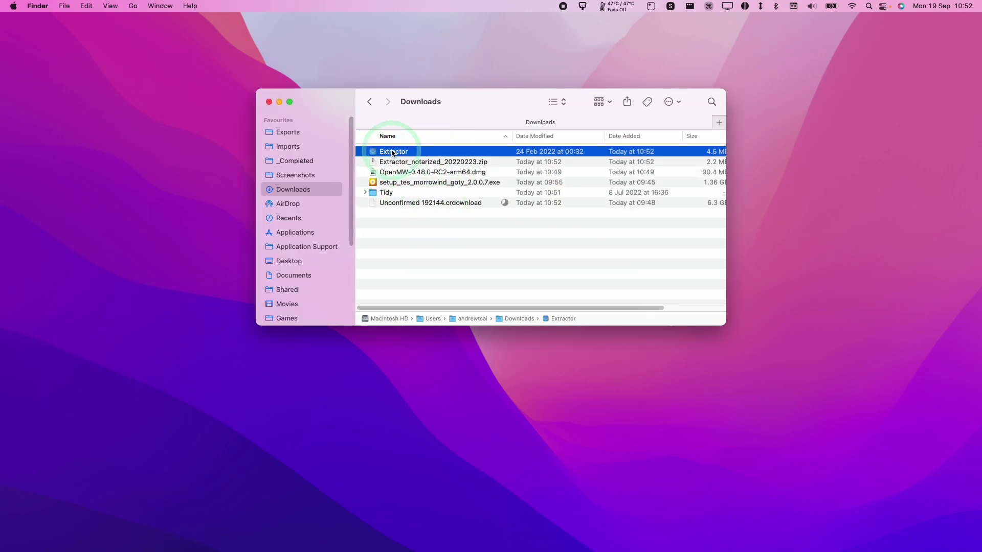
double_click(392, 153)
left_click(524, 235)
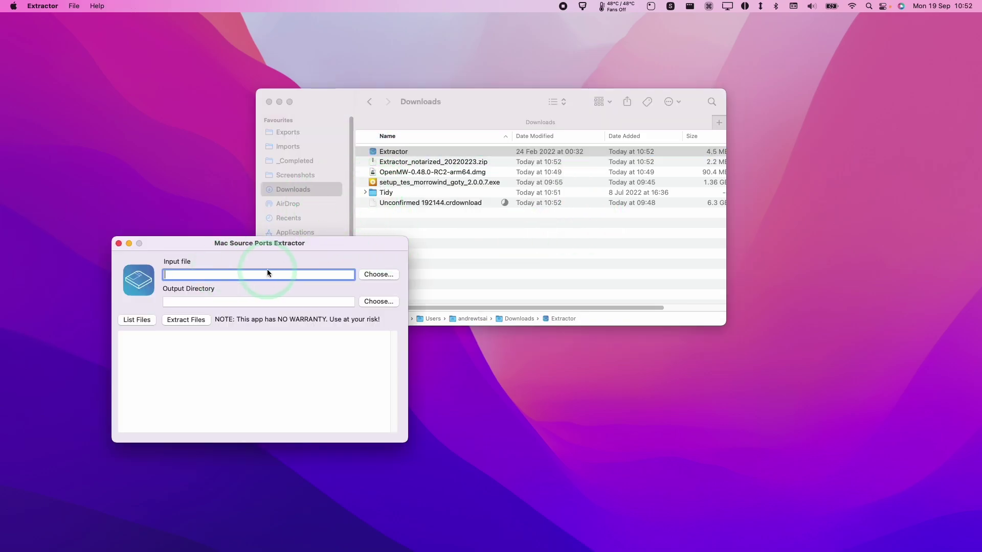
- Set setup_tes_morrowind_goty_2.0.0.7.exe from the Downloads folder as Extractor's input file
left_click(370, 276)
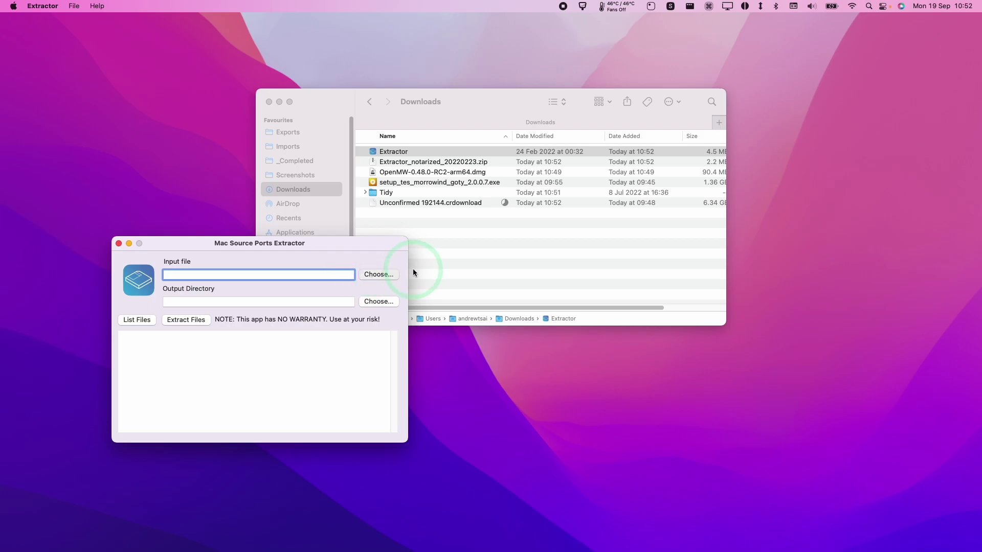
left_click(411, 187)
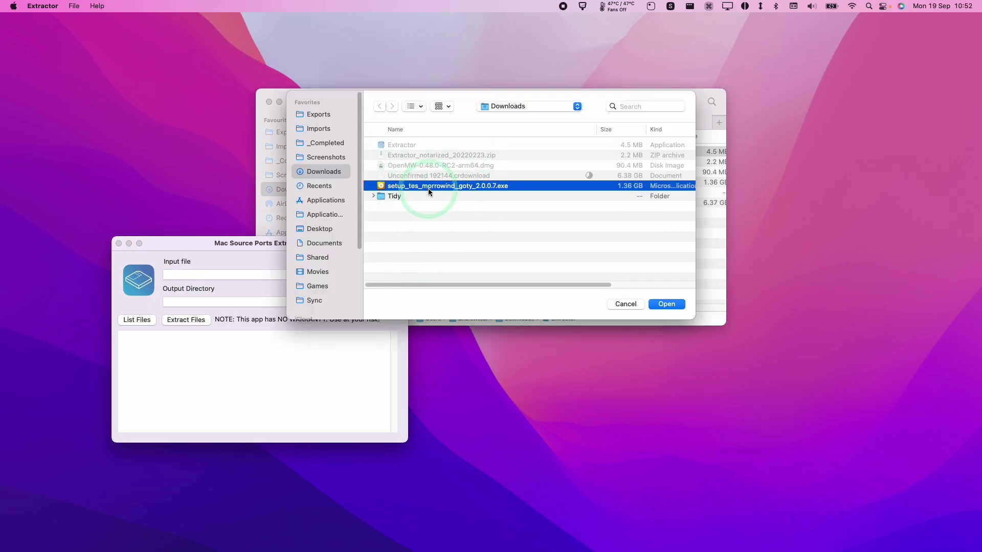
left_click(665, 304)
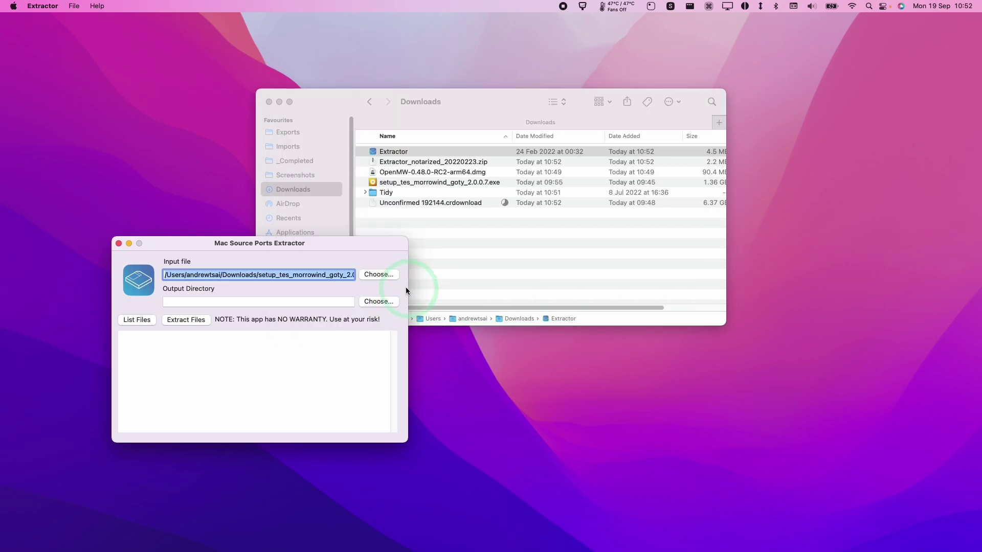
- Create a folder named Morrowind inside Downloads and set it as Extractor's output directory
left_click(376, 301)
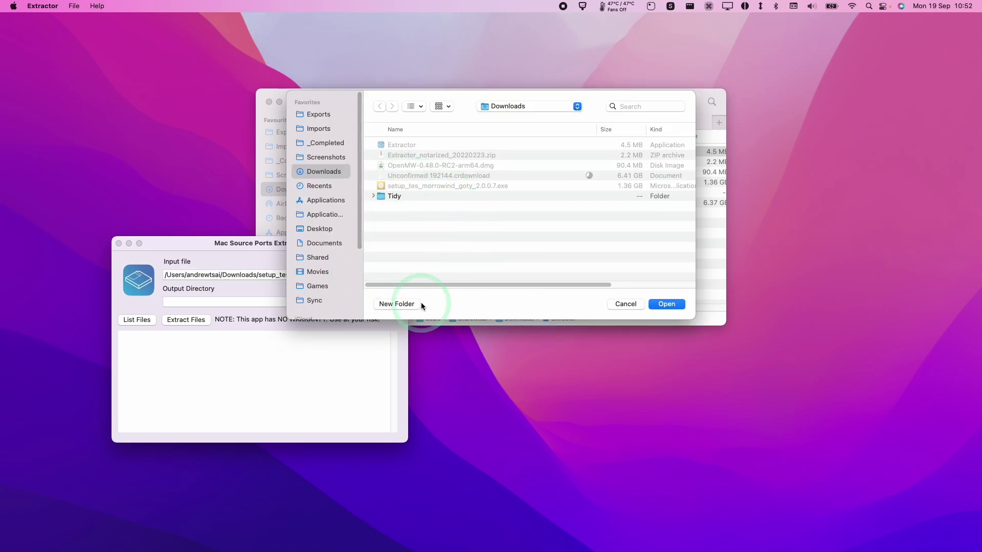
left_click(394, 305)
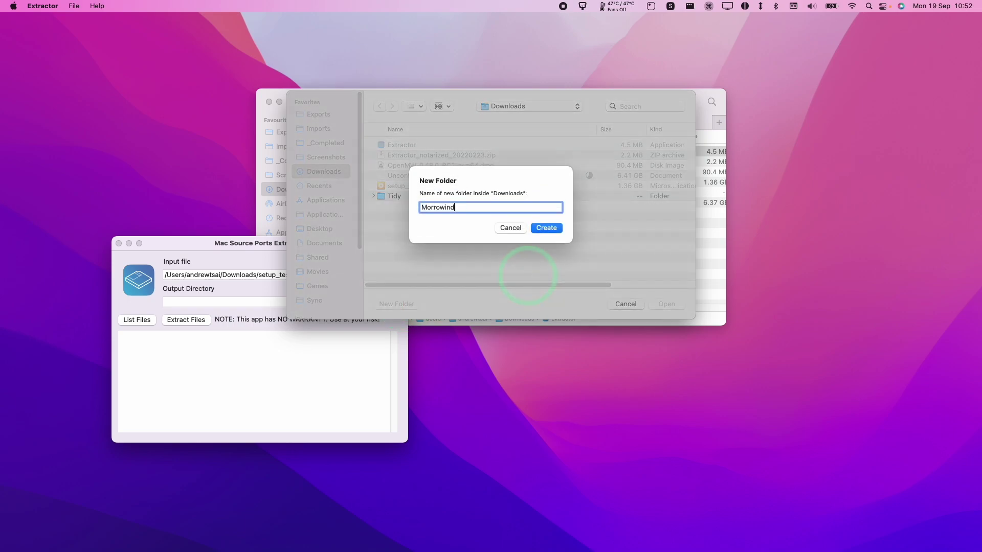
type("Morrowind")
left_click(554, 233)
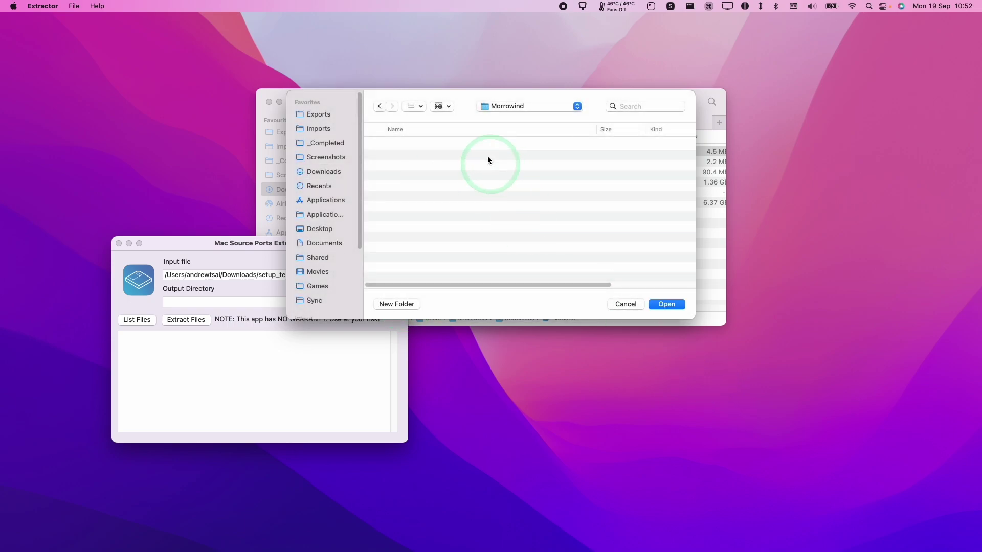
left_click(509, 109)
left_click(535, 207)
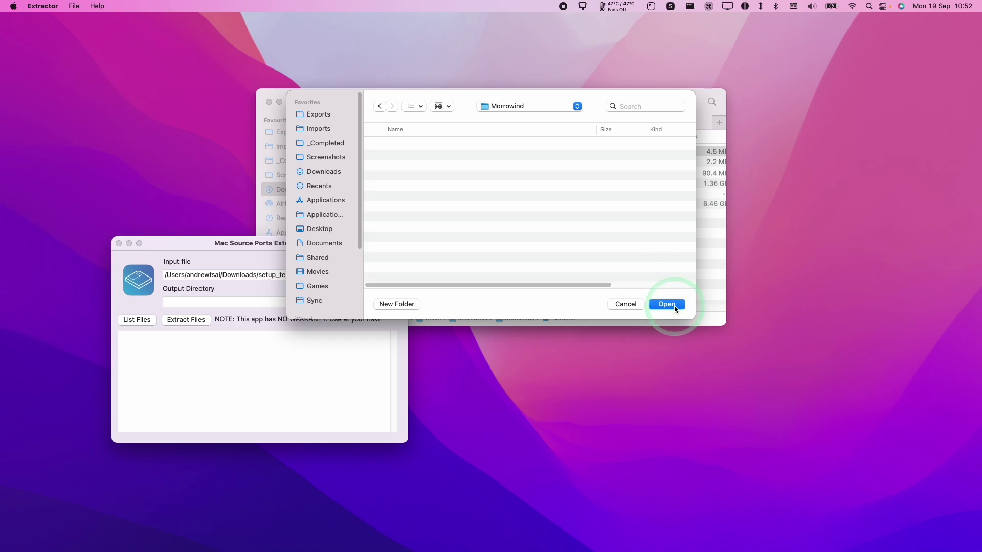
left_click(674, 306)
- Extract the installer's files, checking progress in the Morrowind folder in Finder, and close Extractor once it is done
left_click(234, 286)
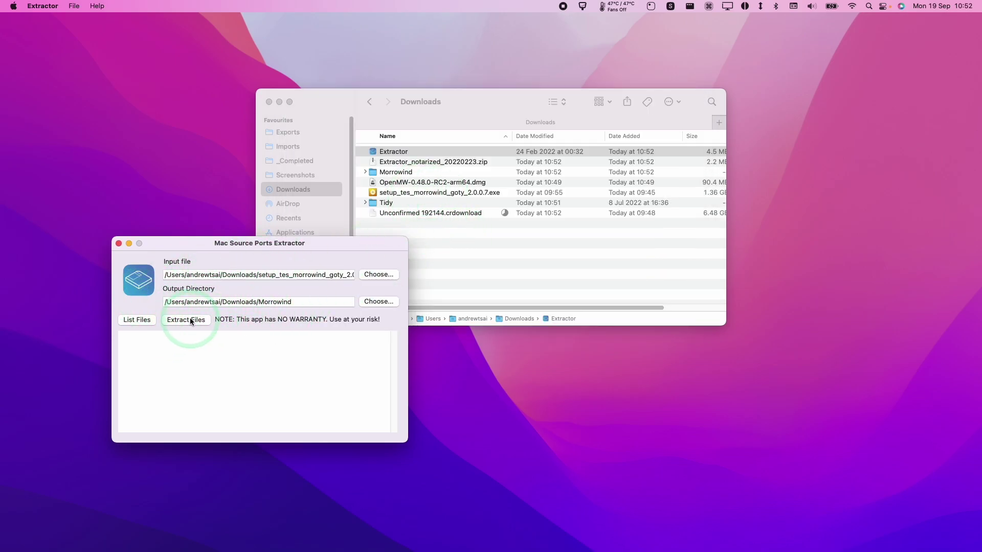
left_click(538, 292)
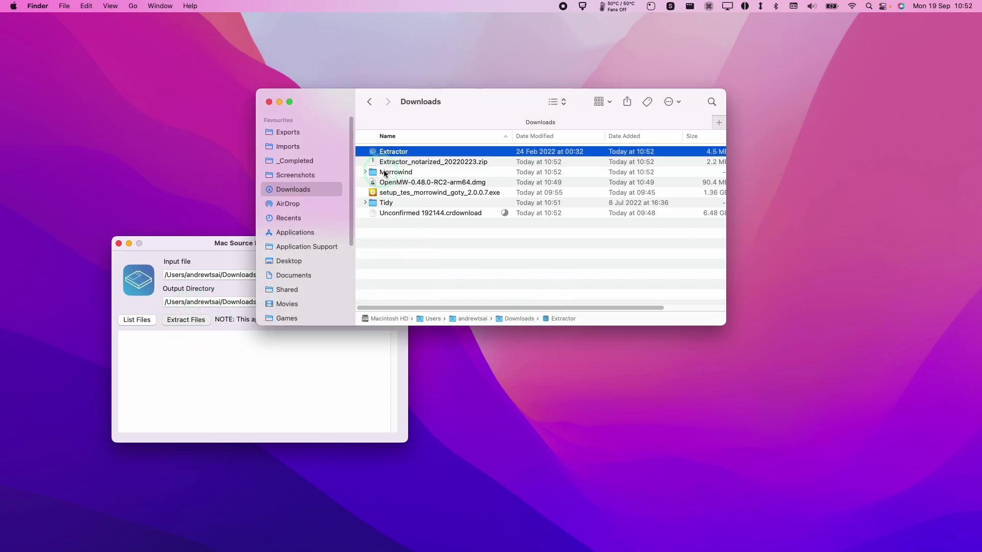
double_click(401, 172)
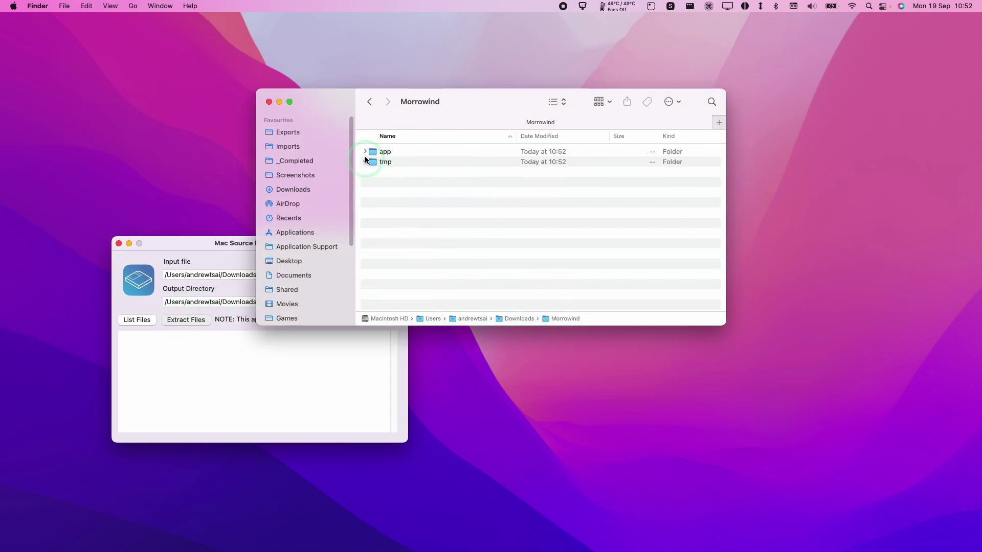
left_click(365, 161)
left_click(364, 151)
left_click(326, 335)
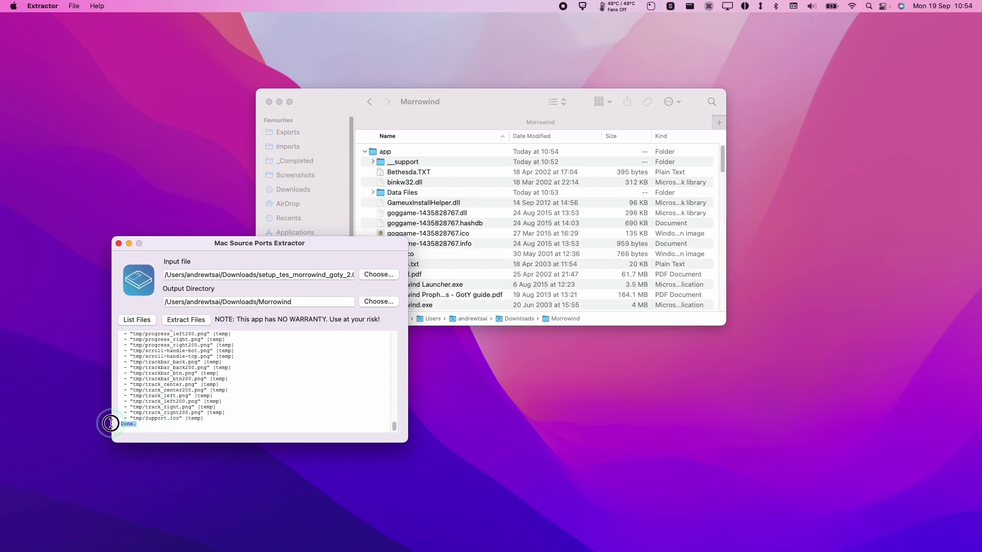
left_click_drag(110, 424, 142, 424)
left_click(118, 243)
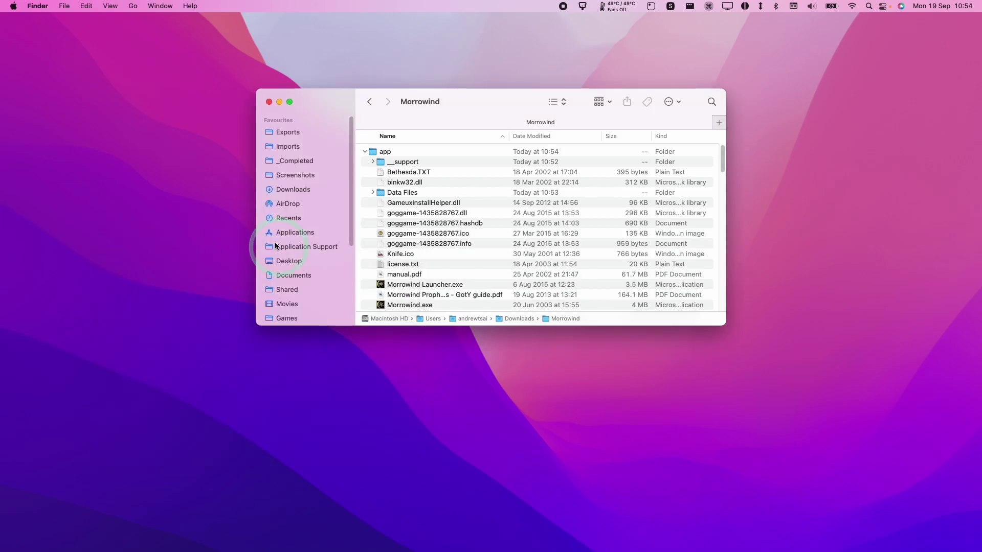
- Examine the contents of the extracted app and tmp folders inside the Morrowind folder
left_click(366, 151)
left_click(365, 161)
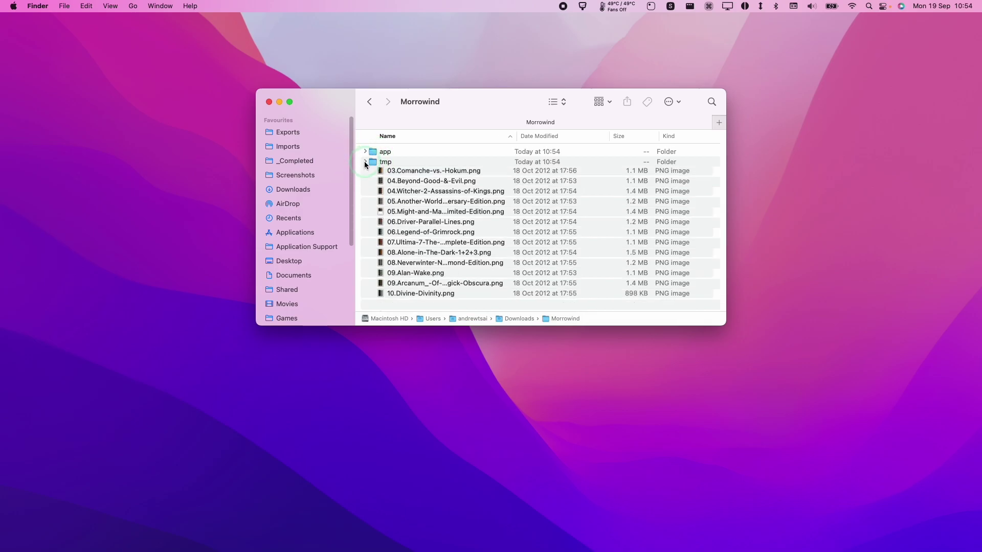
left_click(365, 151)
left_click(407, 153)
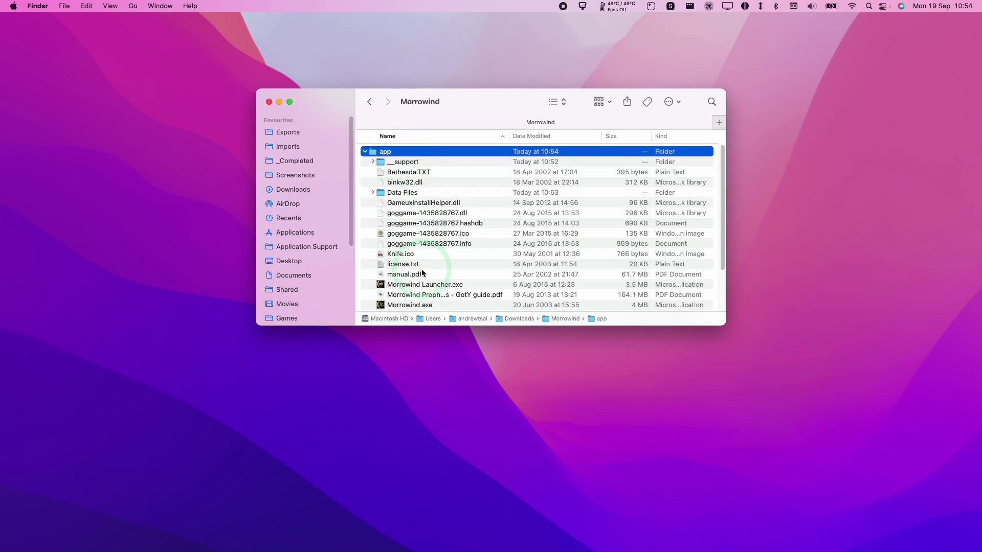
left_click(427, 287)
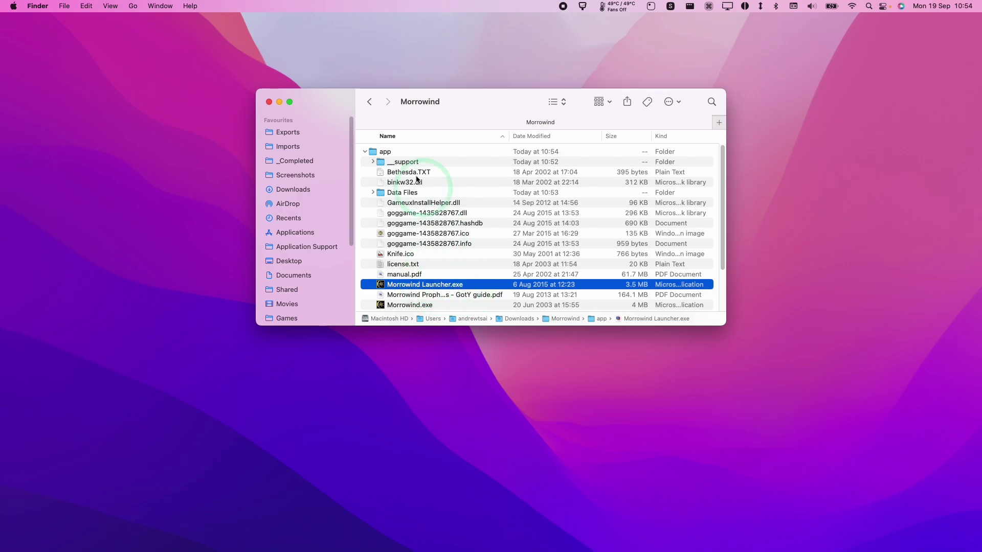
left_click(364, 152)
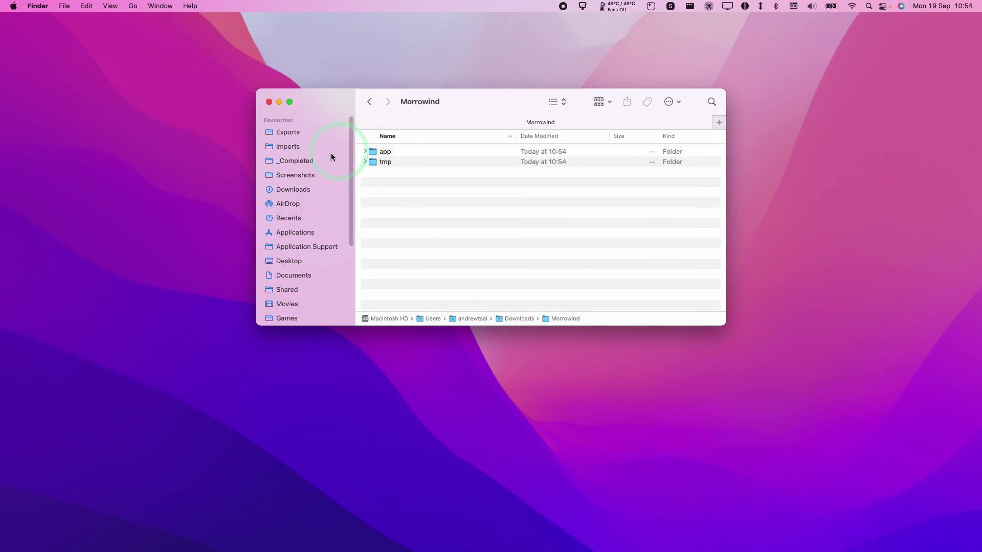
- Mount OpenMW-0.48.0-RC2-arm64.dmg from Downloads and copy OpenMW and OpenMW-CS into the Applications folder
left_click(311, 195)
left_click(394, 182)
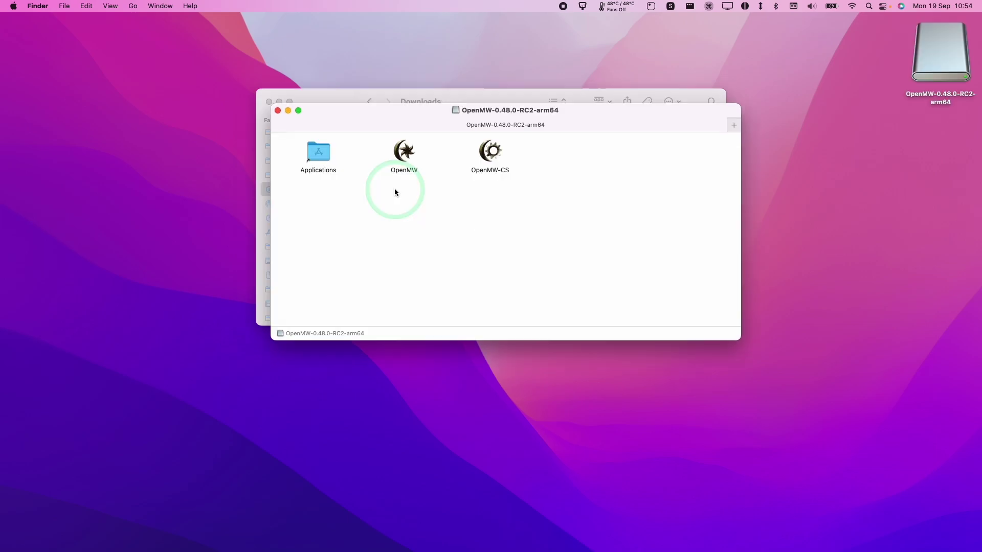
left_click_drag(394, 190, 412, 179)
left_click(562, 171)
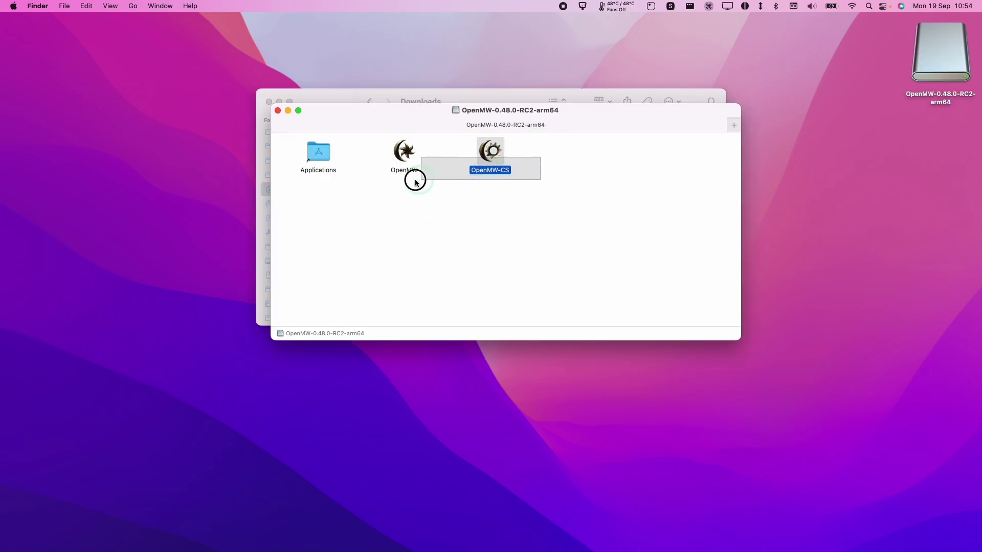
left_click(462, 208)
left_click_drag(542, 157, 317, 154)
- Go to the Applications folder in Finder and select OpenMW
left_click(293, 197)
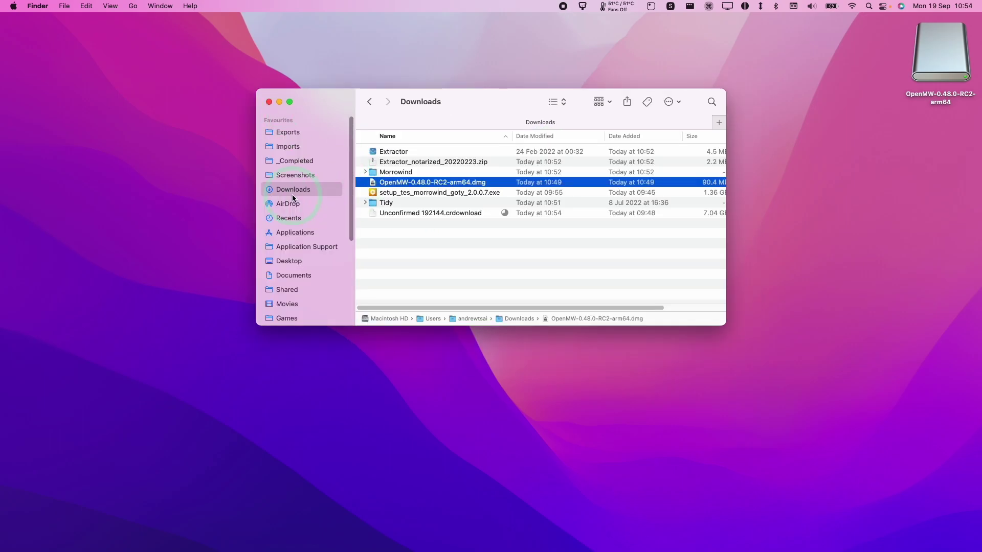
left_click(301, 229)
left_click_drag(722, 254, 720, 230)
left_click(455, 233)
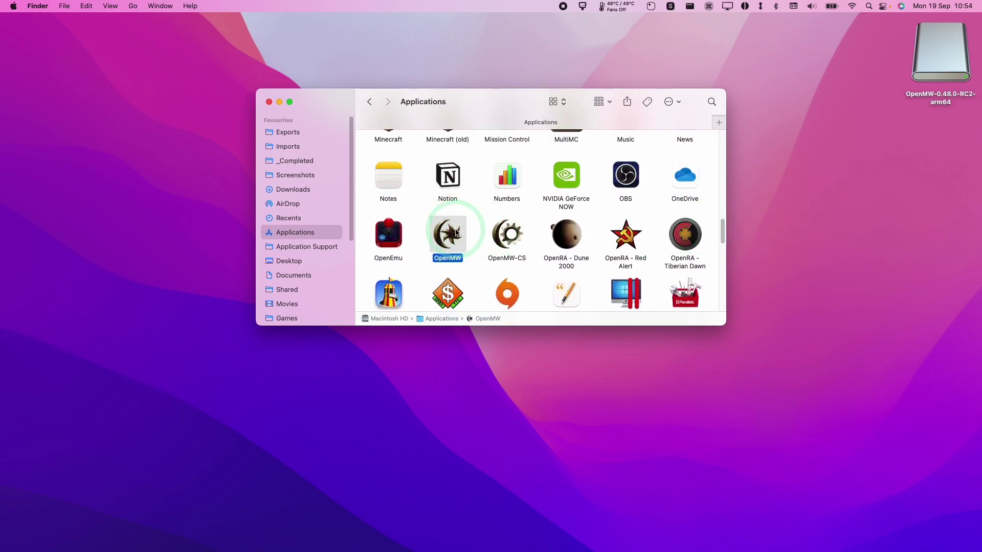
- Try to open OpenMW normally from the Applications folder
double_click(450, 233)
left_click_drag(449, 175, 533, 194)
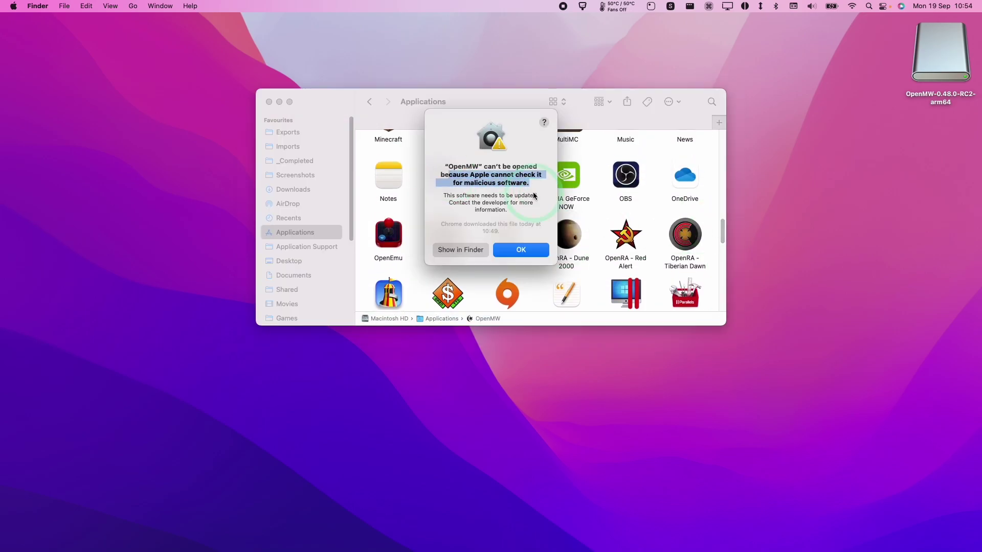
left_click(524, 249)
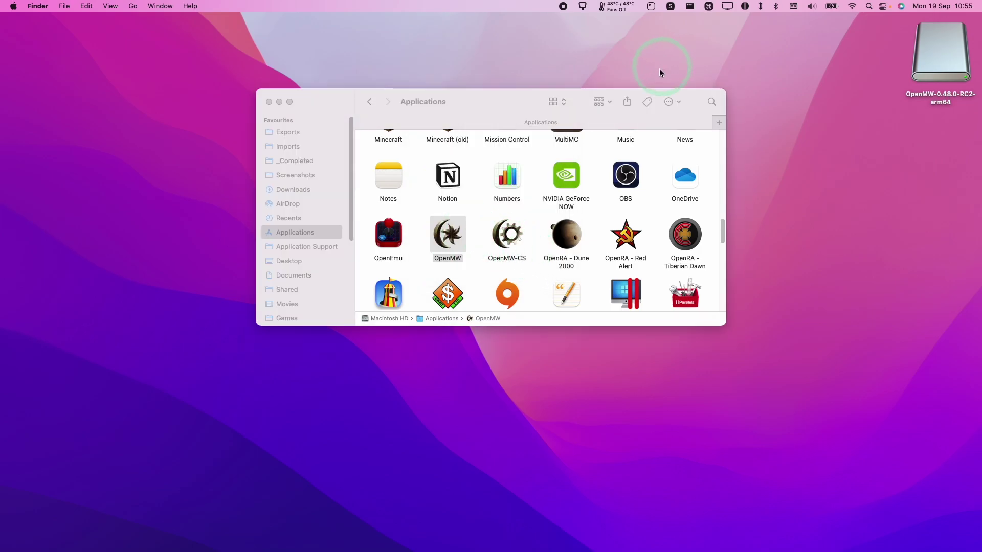
- Launch OpenMW from the Applications folder using the Open override that bypasses the malicious-software check
left_click(451, 242, "ctrl")
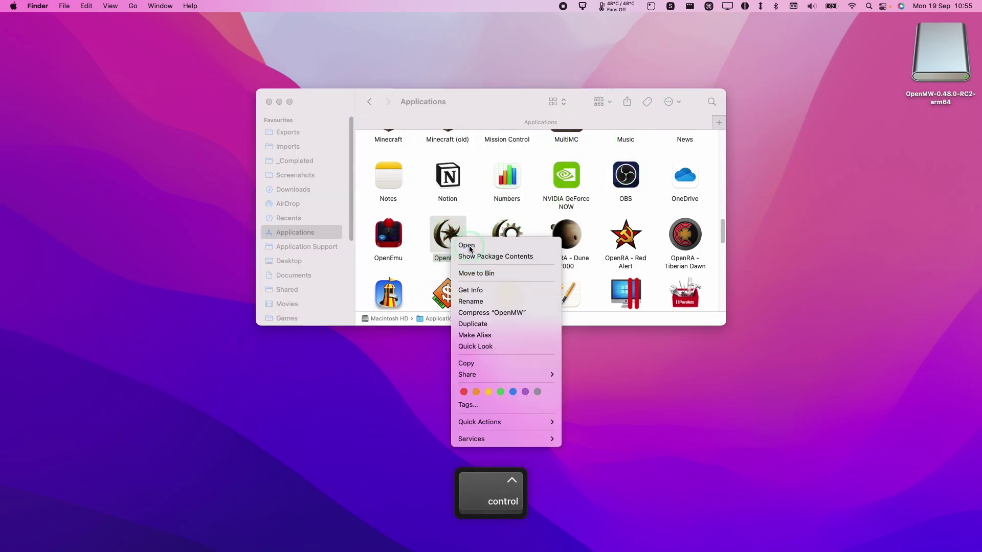
left_click(450, 245)
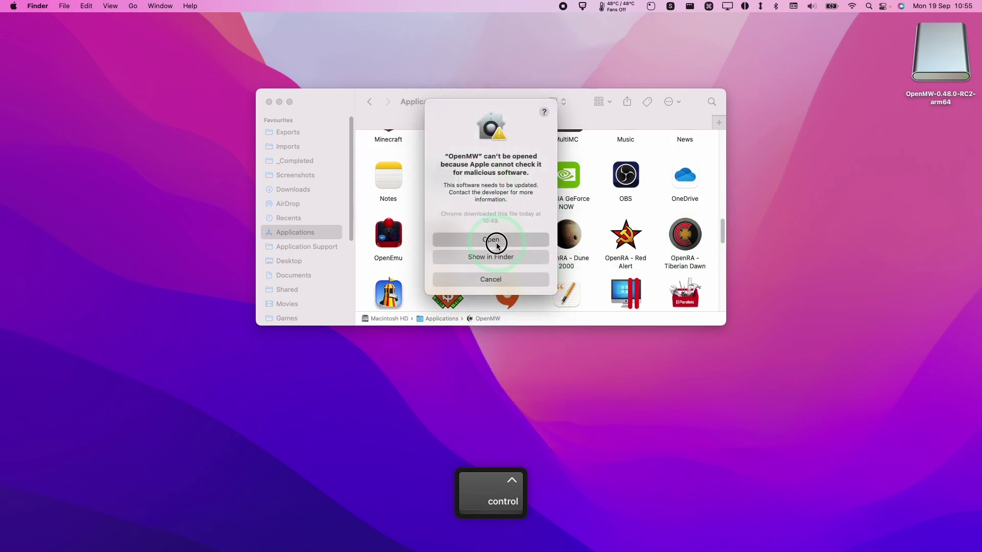
left_click(497, 245)
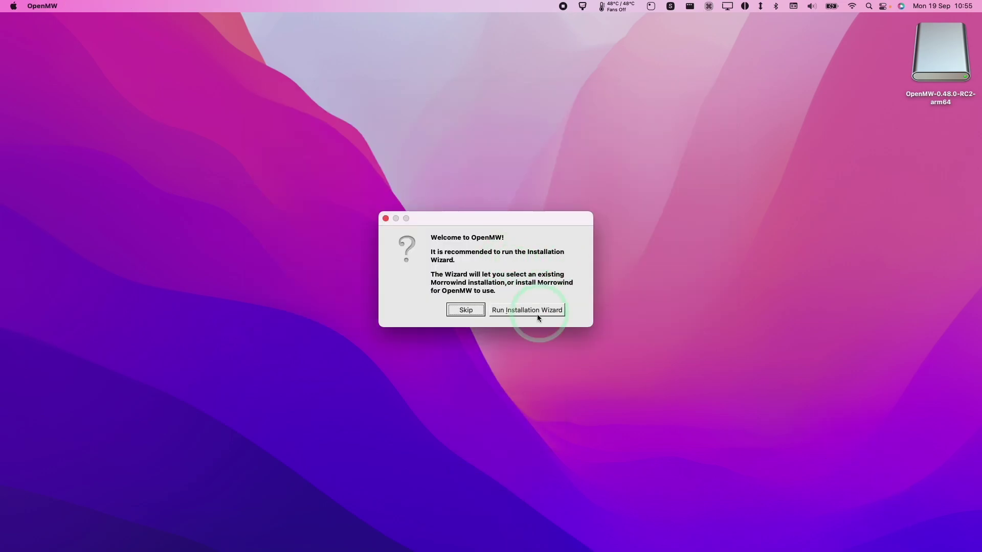
- Run the OpenMW Installation Wizard and choose Existing Installation as the installation method
left_click(508, 310)
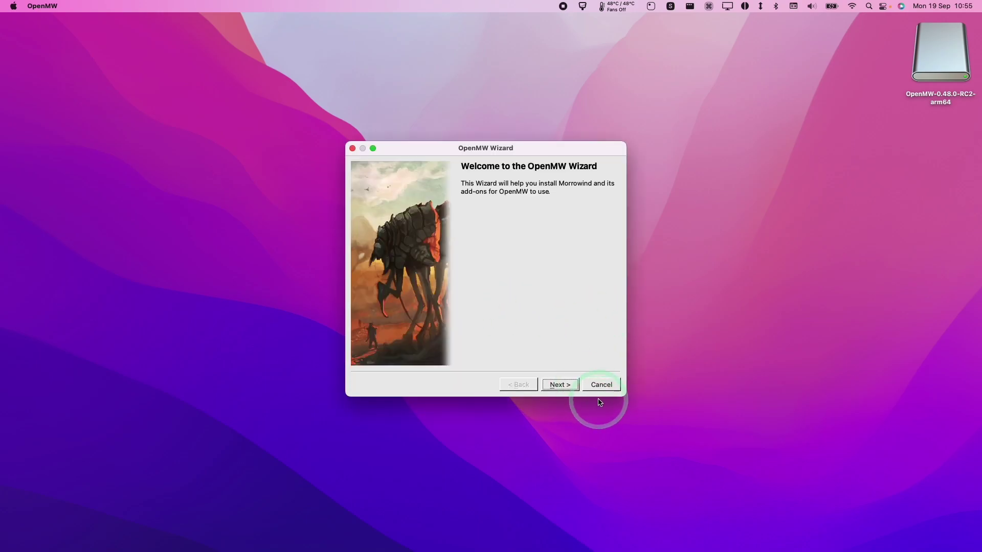
left_click(558, 387)
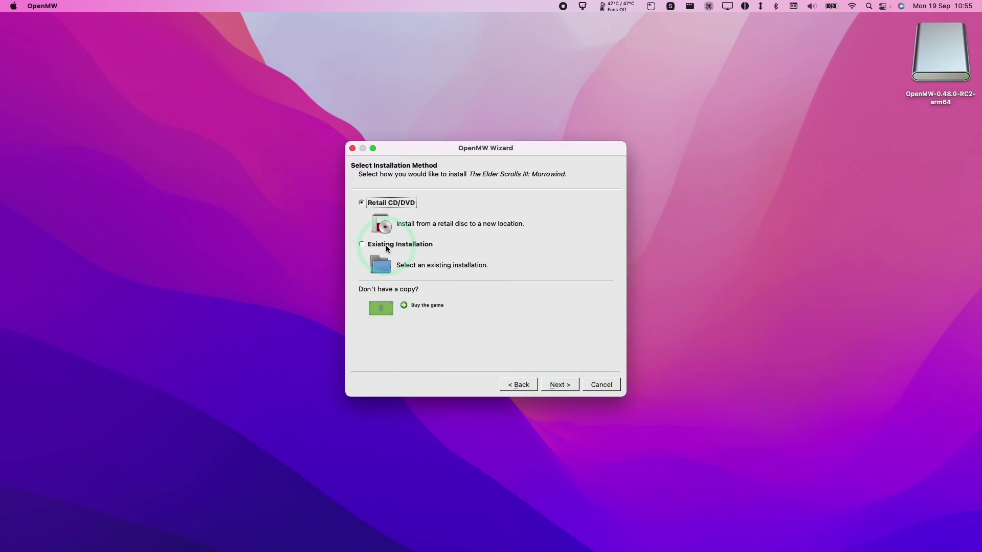
left_click(386, 246)
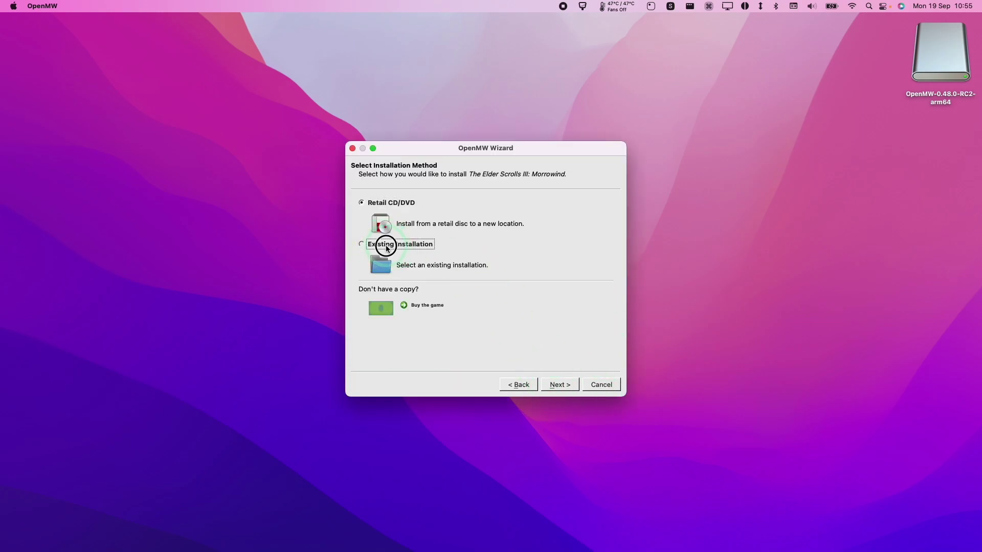
- Browse for an existing installation in the Downloads folder and allow OpenMW to access the files there
left_click(556, 386)
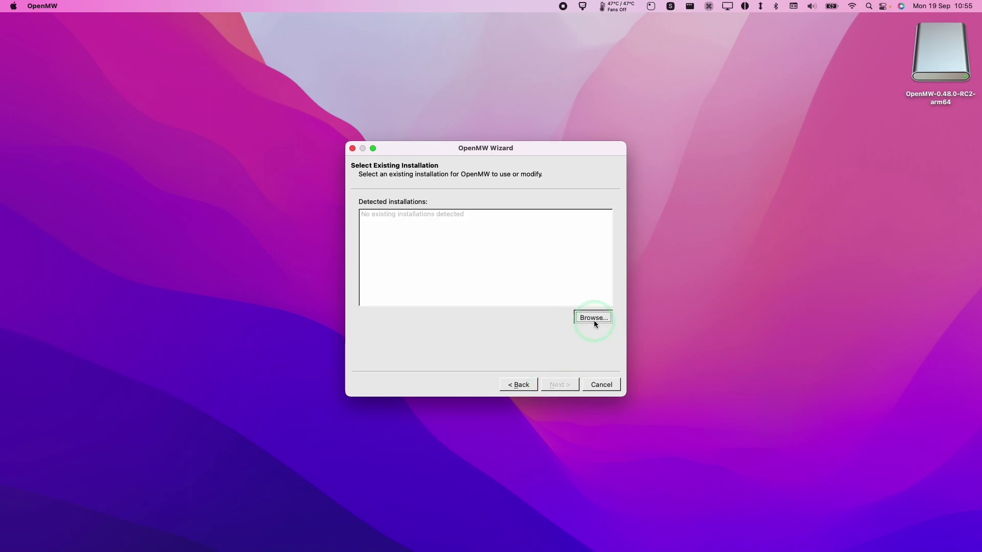
left_click(593, 318)
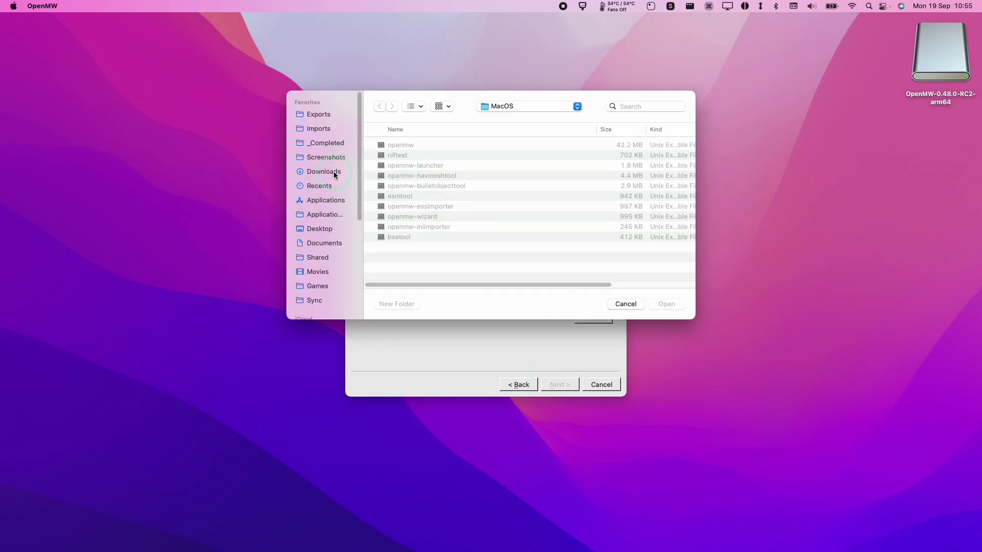
left_click(327, 172)
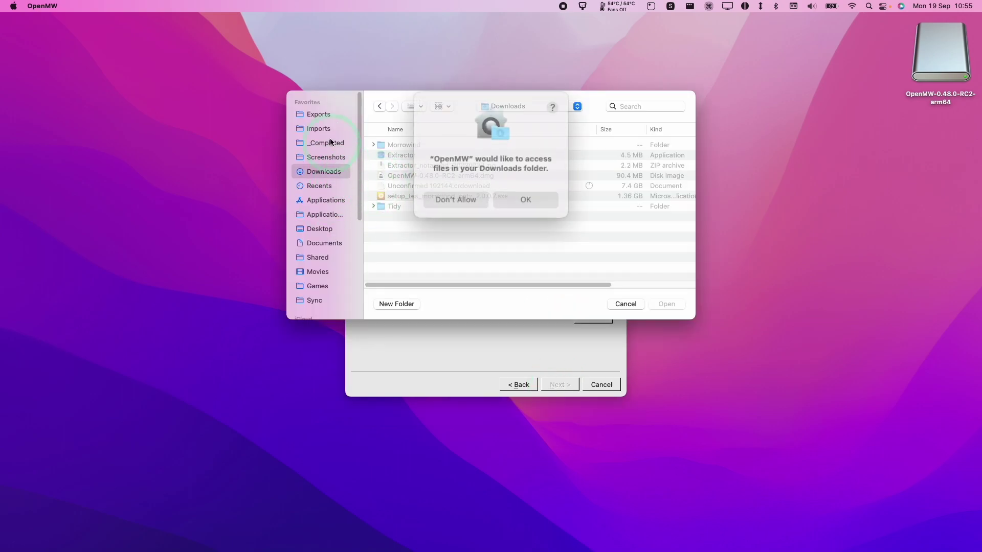
left_click(532, 193)
left_click(447, 237)
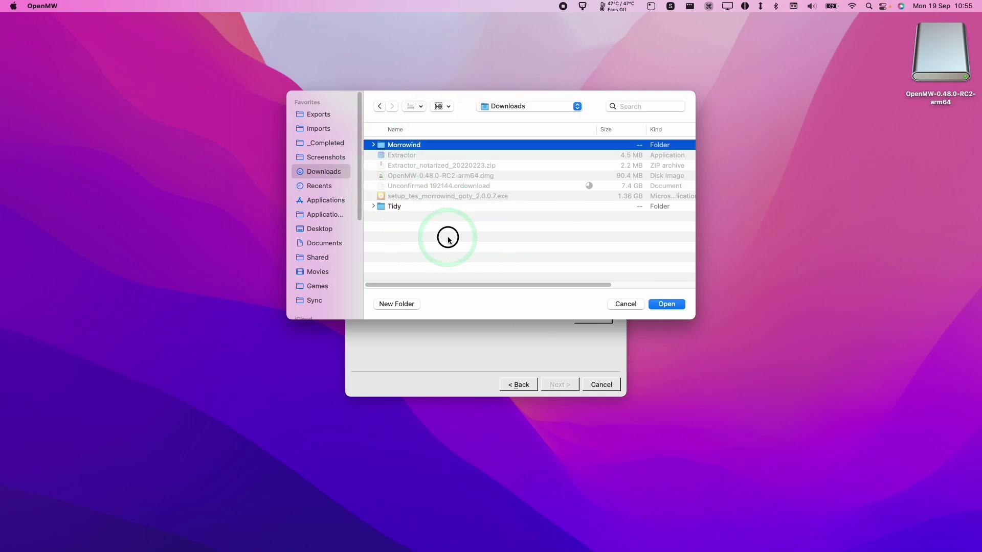
- Choose Morrowind.esm from the Data Files folder inside the extracted Morrowind app folder as the existing installation
left_click(403, 148)
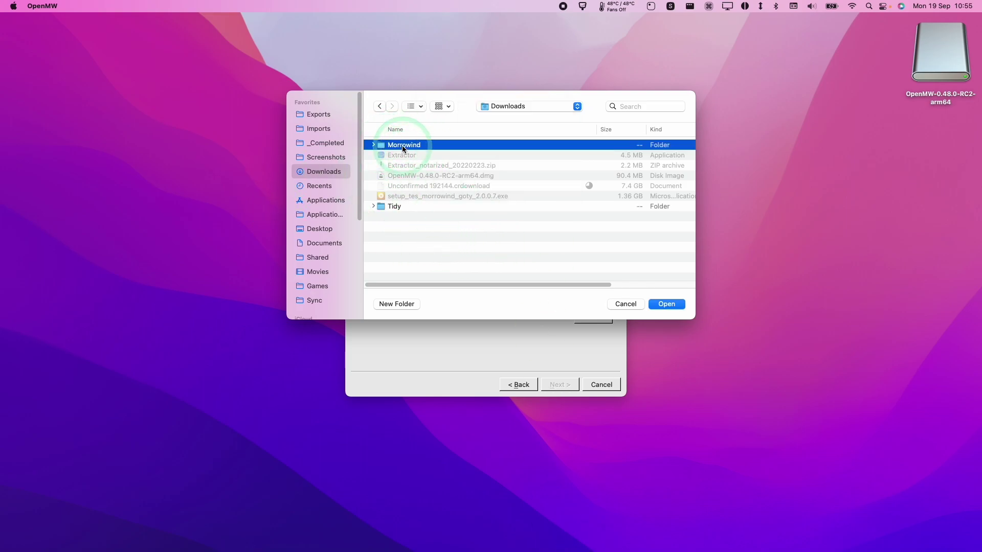
double_click(403, 147)
double_click(399, 155)
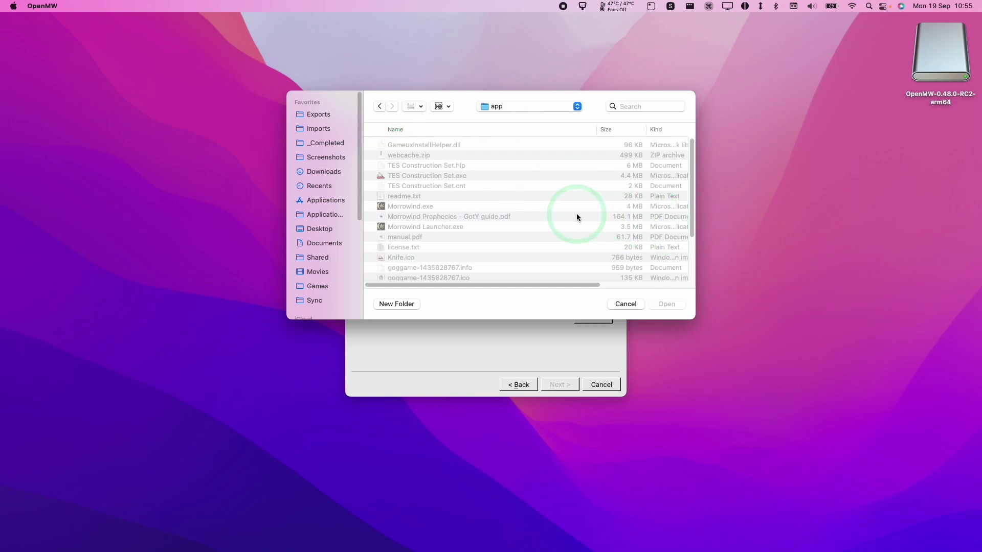
scroll(386, 238, "down", 5)
left_click(390, 262)
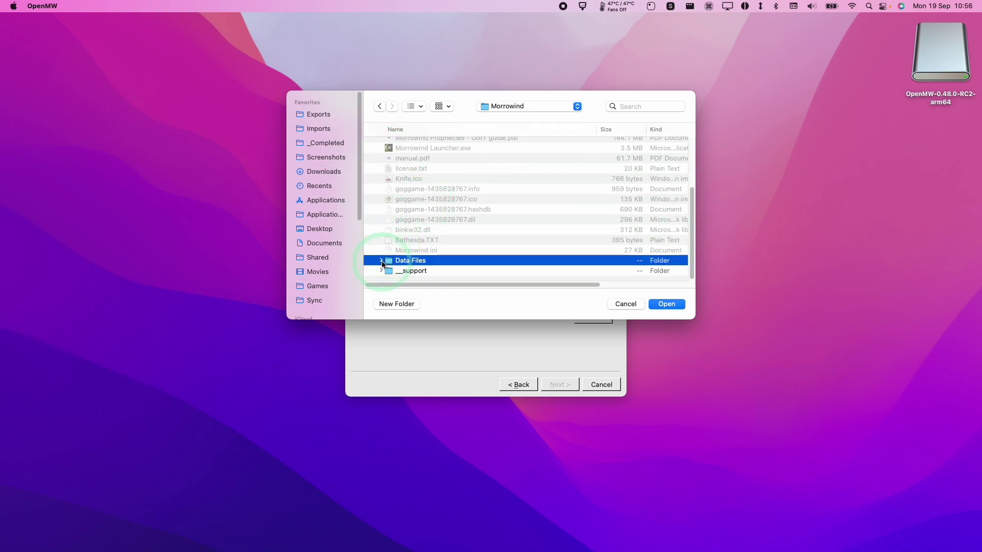
double_click(381, 261)
left_click(416, 229)
left_click(667, 304)
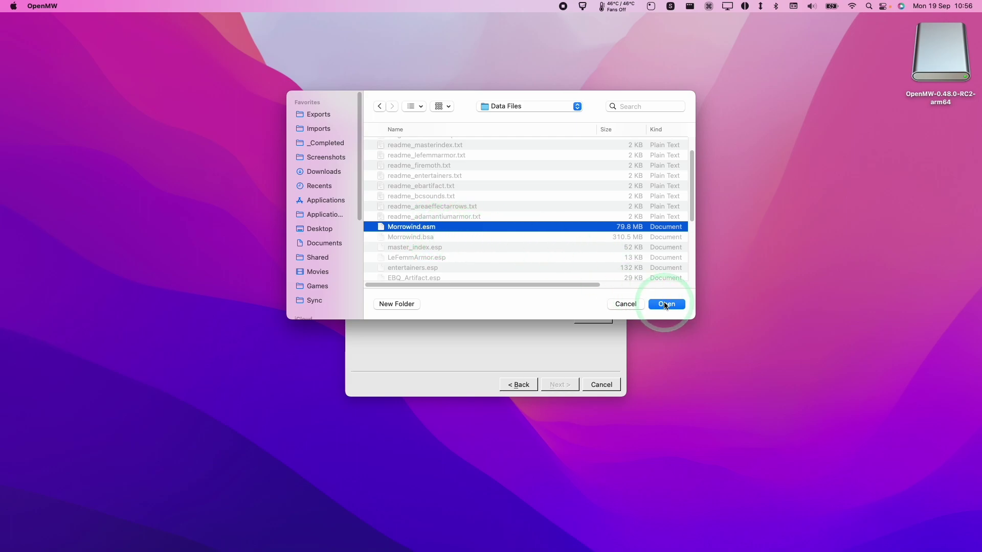
- Complete the wizard with English as the installation language and all three Morrowind.ini, add-on and bitmap font imports enabled
left_click(568, 385)
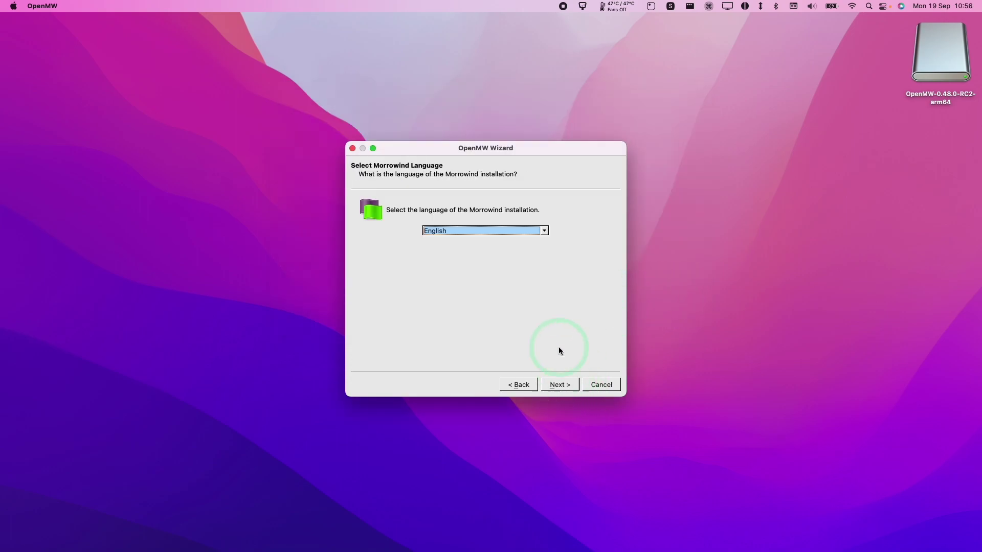
left_click(558, 387)
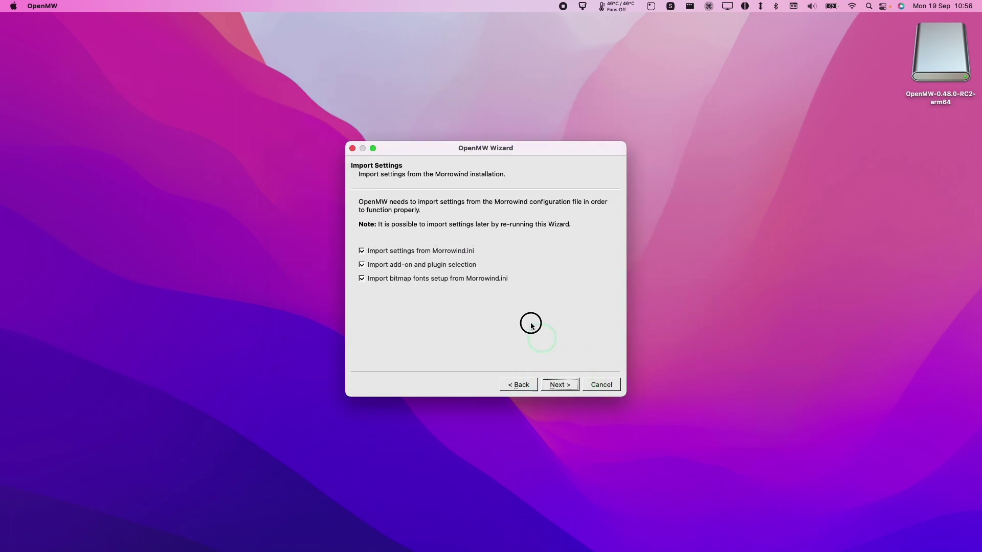
left_click(557, 384)
left_click(560, 387)
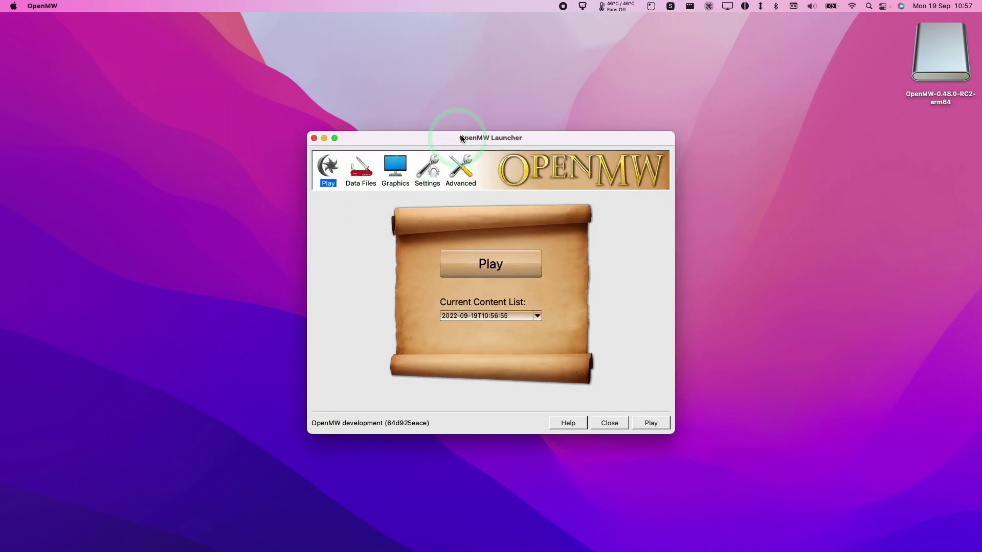
- In the launcher's graphics settings, set a standard resolution of 1920 x 1080 (Wide 16:9) and the window mode to Fullscreen
left_click(366, 172)
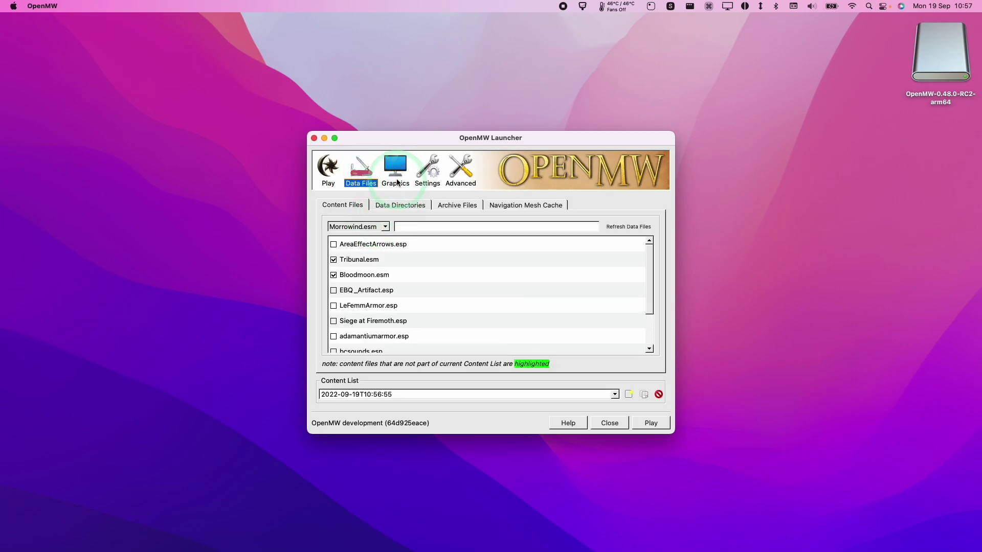
left_click(398, 180)
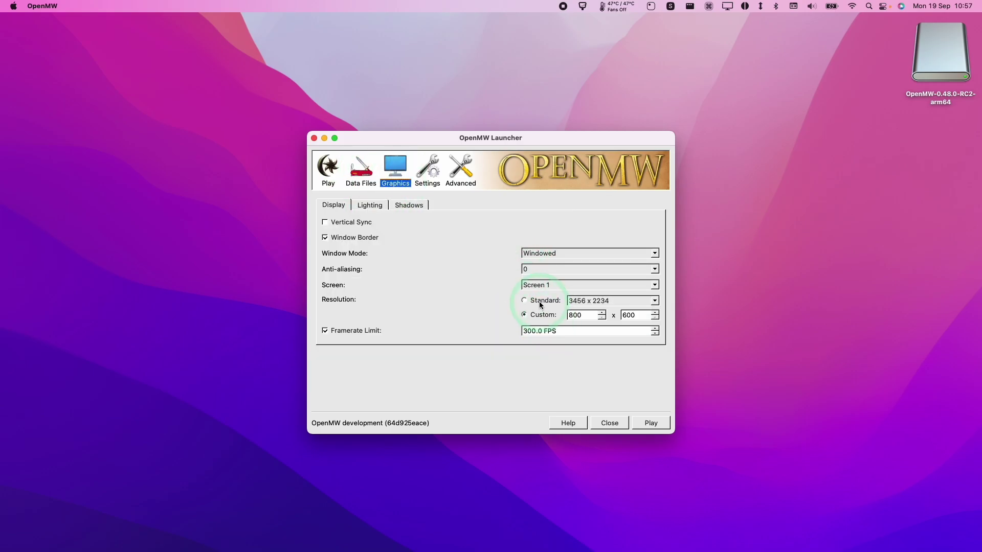
left_click(543, 304)
left_click(608, 302)
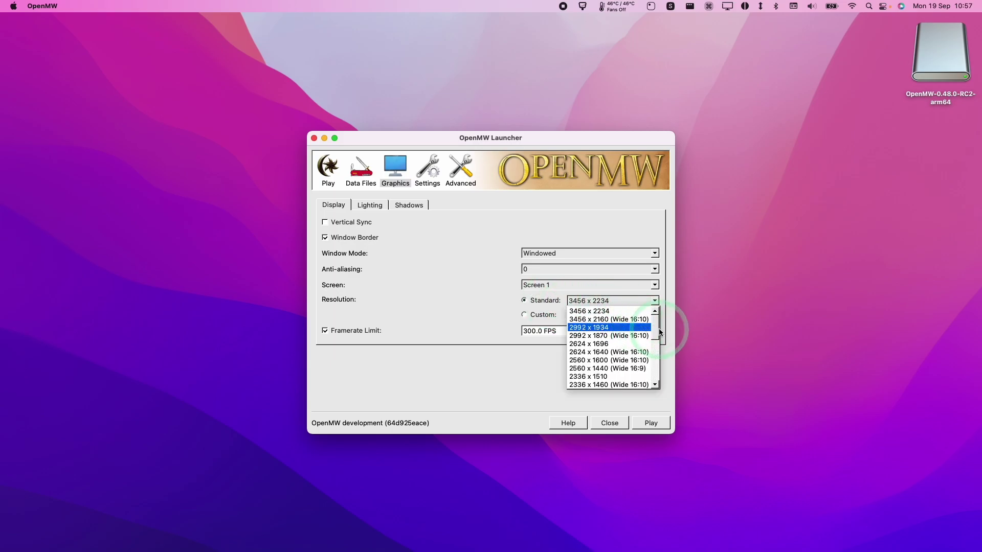
left_click_drag(656, 330, 656, 353)
left_click(602, 347)
left_click(603, 344)
left_click(602, 252)
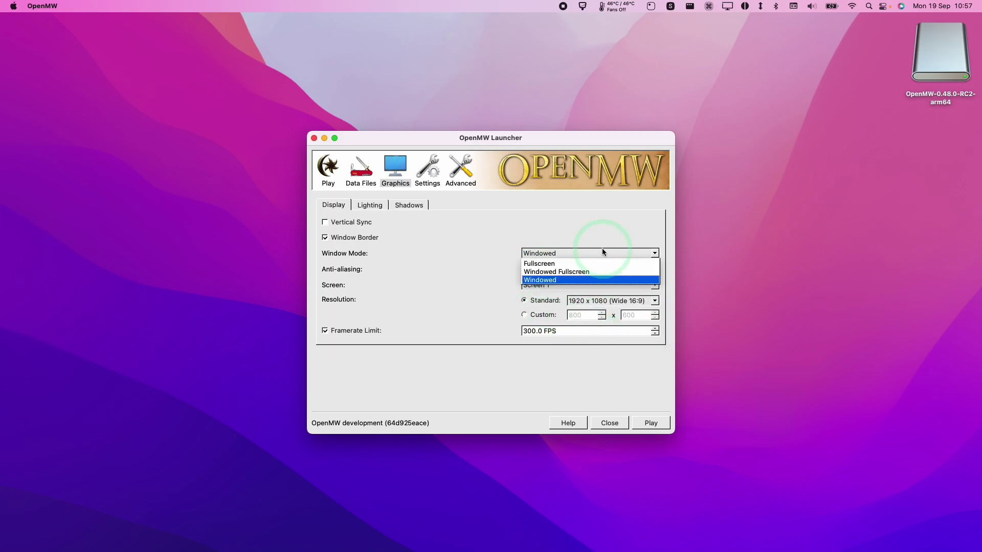
left_click(571, 268)
- Examine the launcher's advanced settings, including interface, bug fixes, miscellaneous, testing, visuals and game mechanics options
left_click(461, 176)
left_click(452, 204)
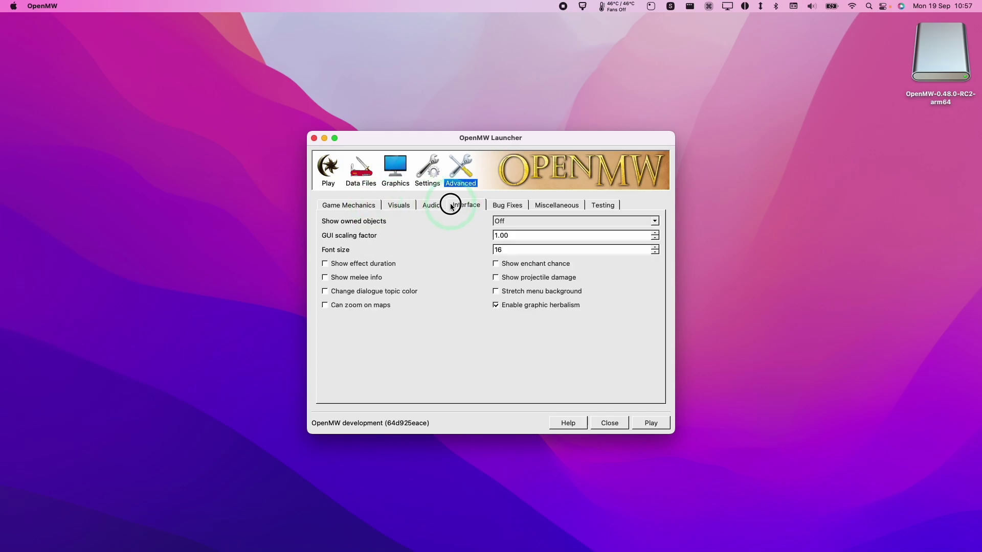
left_click(519, 201)
left_click(558, 204)
left_click(602, 204)
left_click(404, 207)
left_click(348, 205)
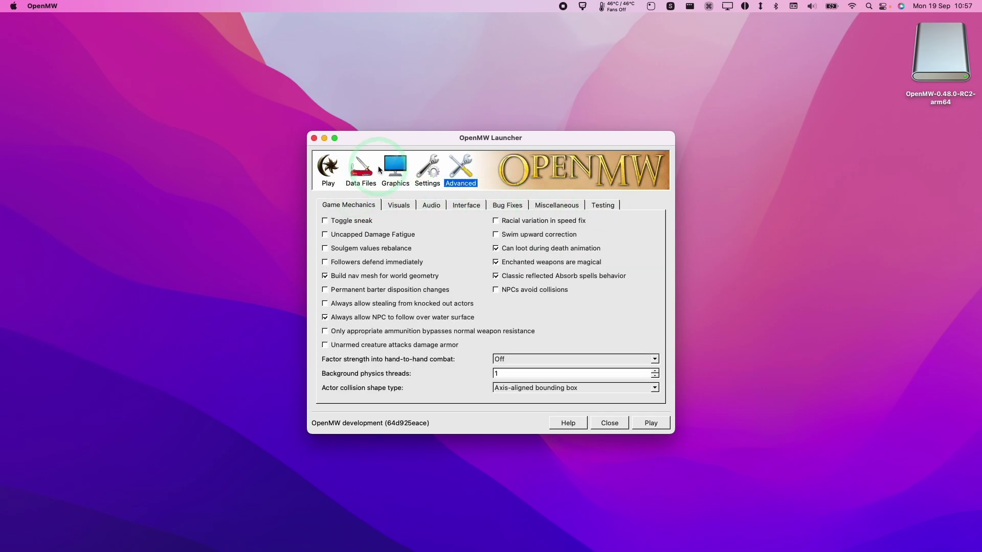
- Start Morrowind from the OpenMW Launcher with the current content list
left_click(328, 168)
left_click(507, 253)
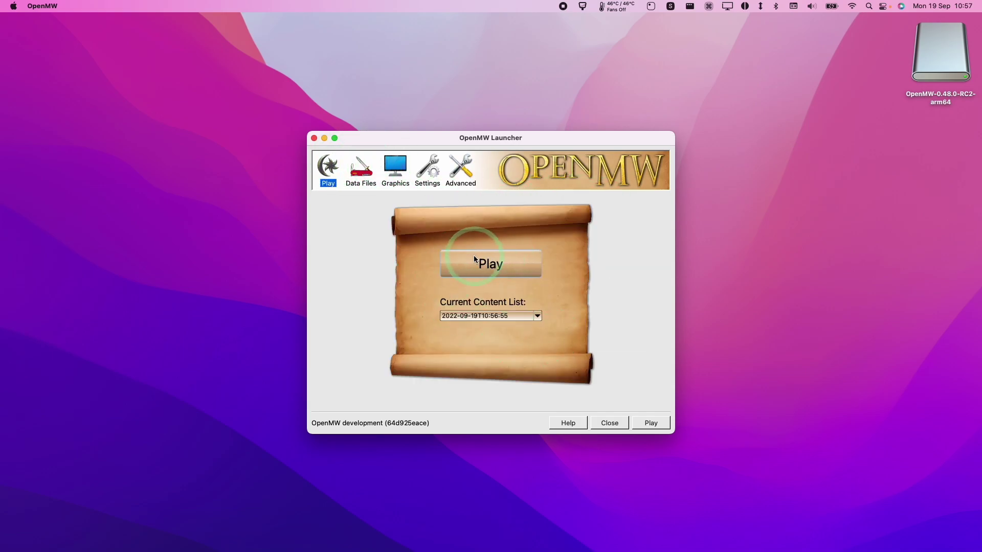